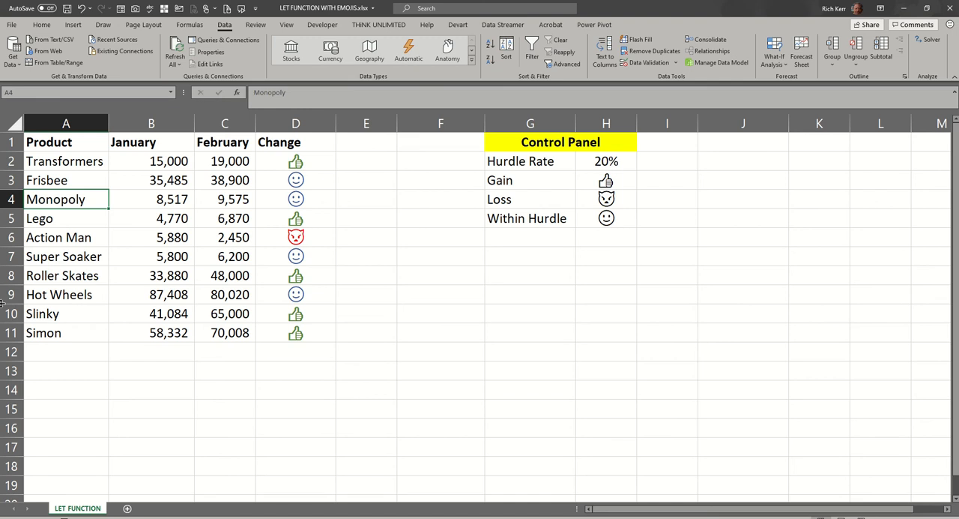
# - Examine the LET formula in D2, including the CHANGE name, its (C2-B2)/B2 calculation and the HURDLE name
pyautogui.click(305, 162)
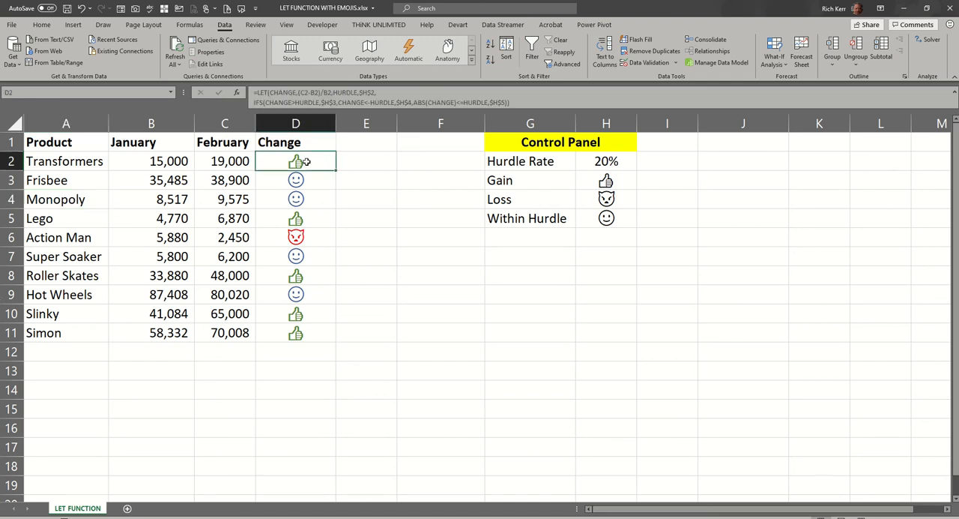
pyautogui.doubleClick(308, 163)
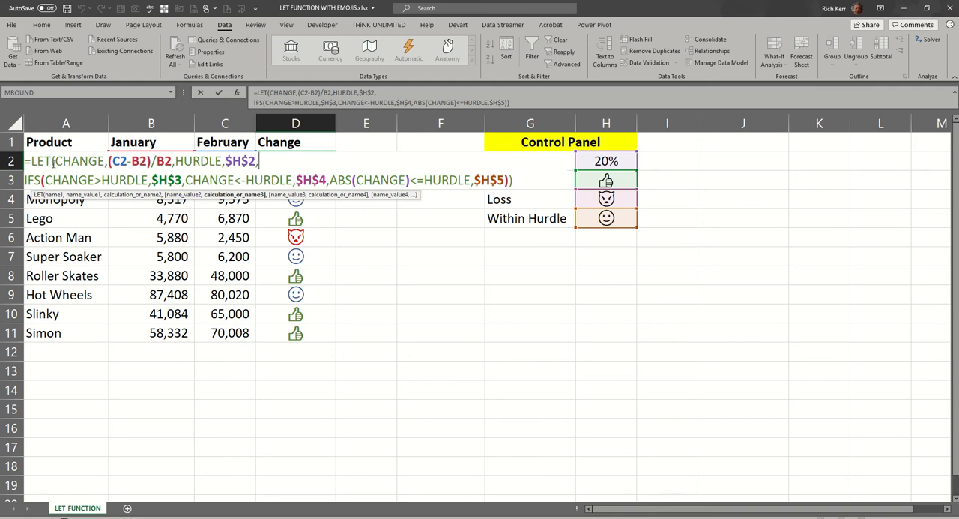
pyautogui.moveTo(54, 161); pyautogui.dragTo(168, 161)
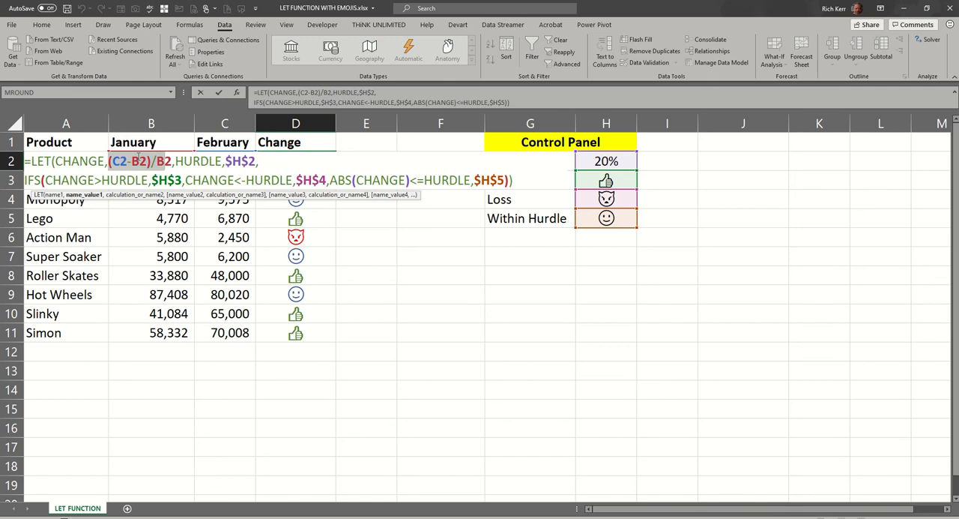
pyautogui.doubleClick(57, 161)
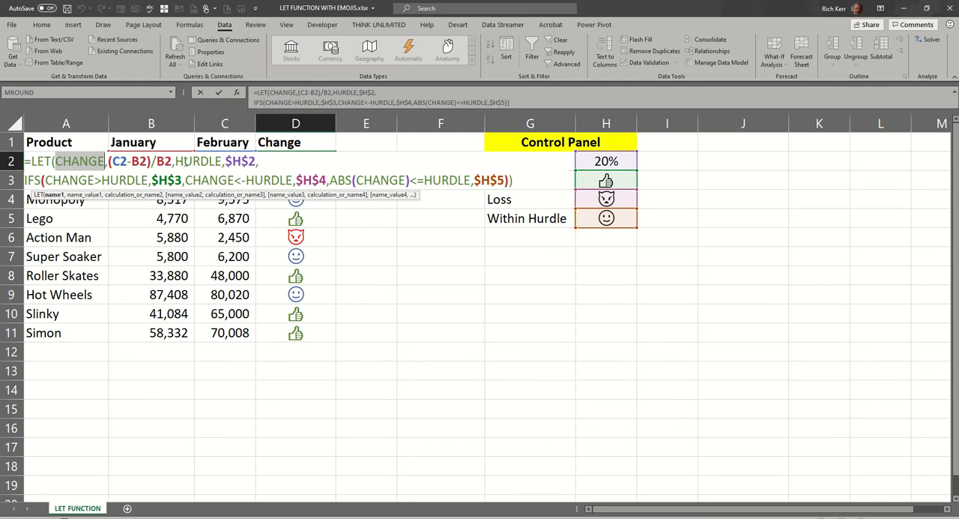
pyautogui.doubleClick(197, 160)
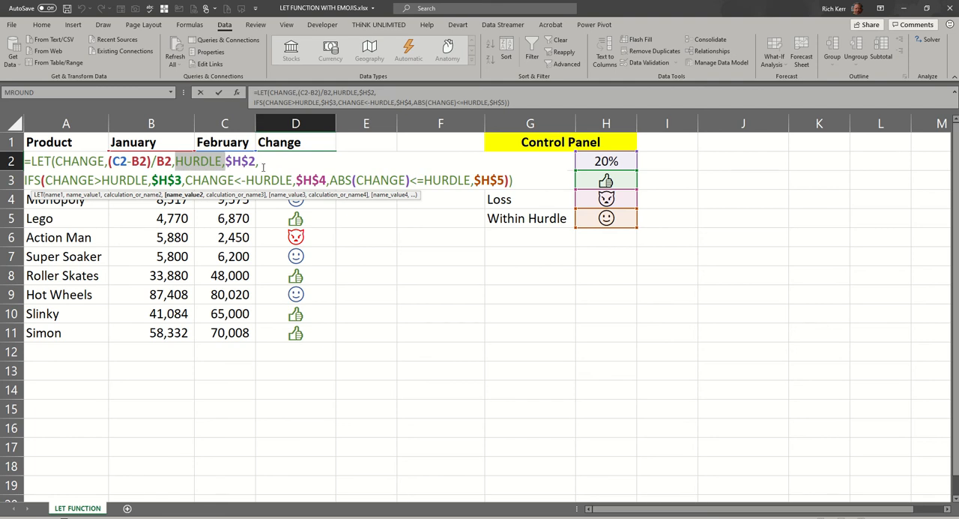
# - Remove the line break before IFS in D2's formula, reinsert it and commit the formula
pyautogui.click(255, 103)
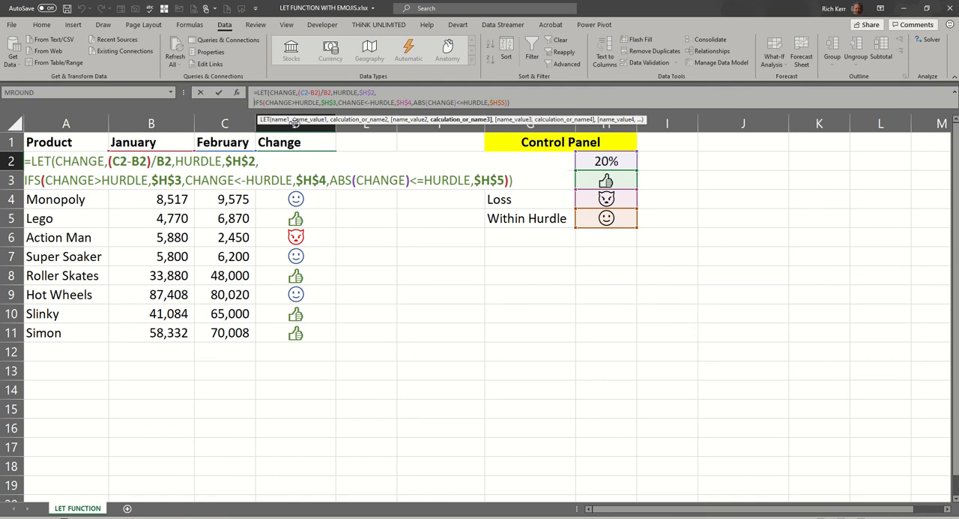
pyautogui.press('BackSpace')
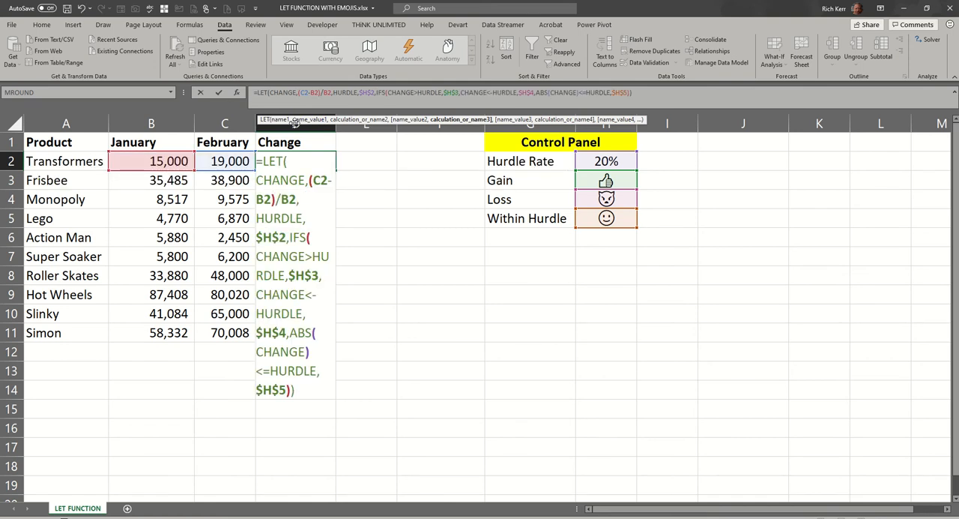
pyautogui.hotkey('alt', 'Return')
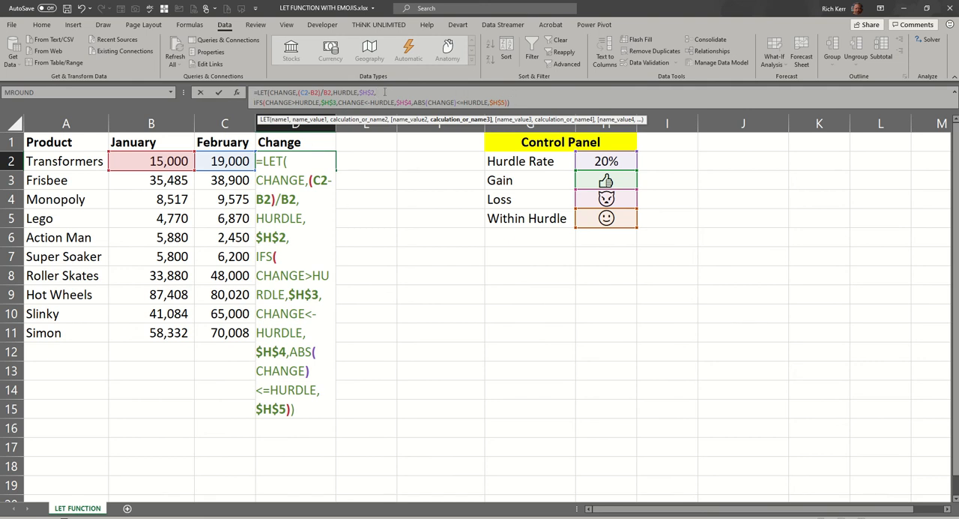
pyautogui.press('Return')
# - Reopen D2's formula and examine the (C2-B2)/B2 calculation assigned to CHANGE
pyautogui.click(298, 158)
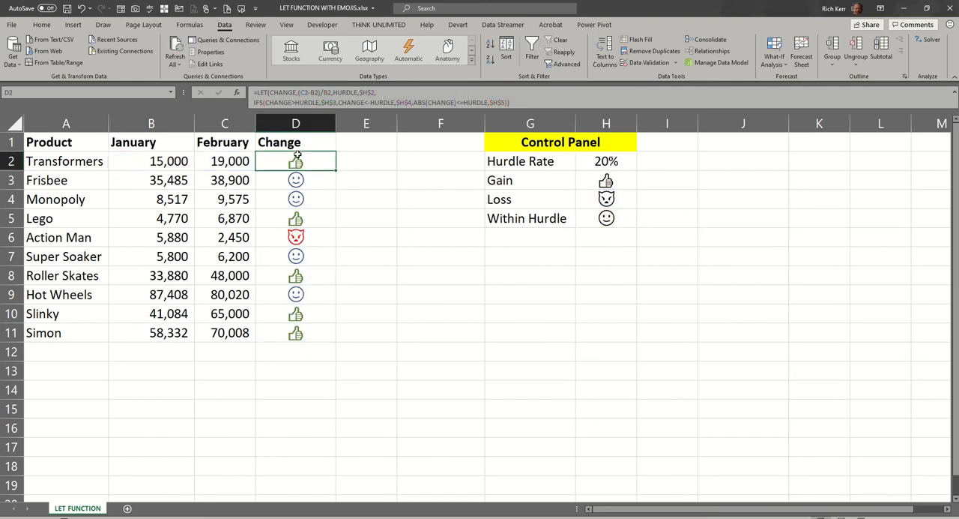
pyautogui.press('F2')
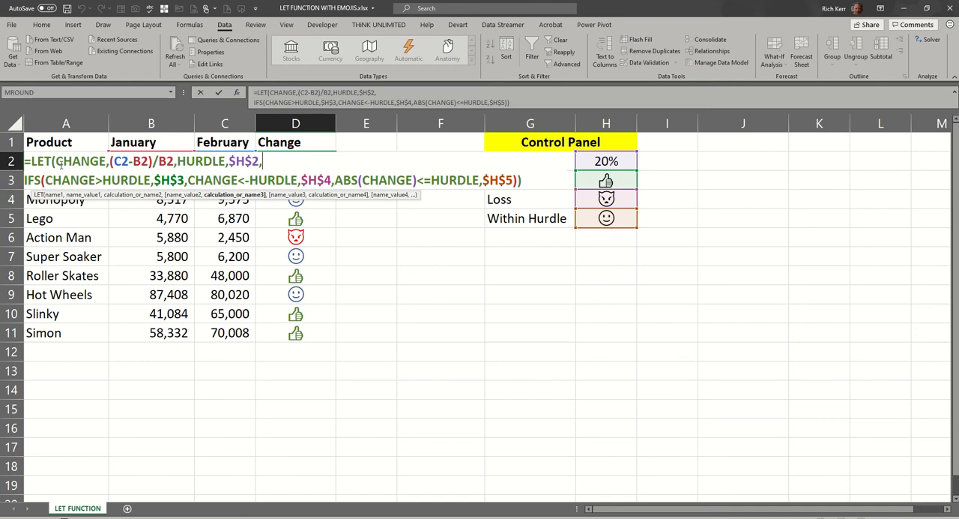
pyautogui.moveTo(110, 161); pyautogui.dragTo(178, 160)
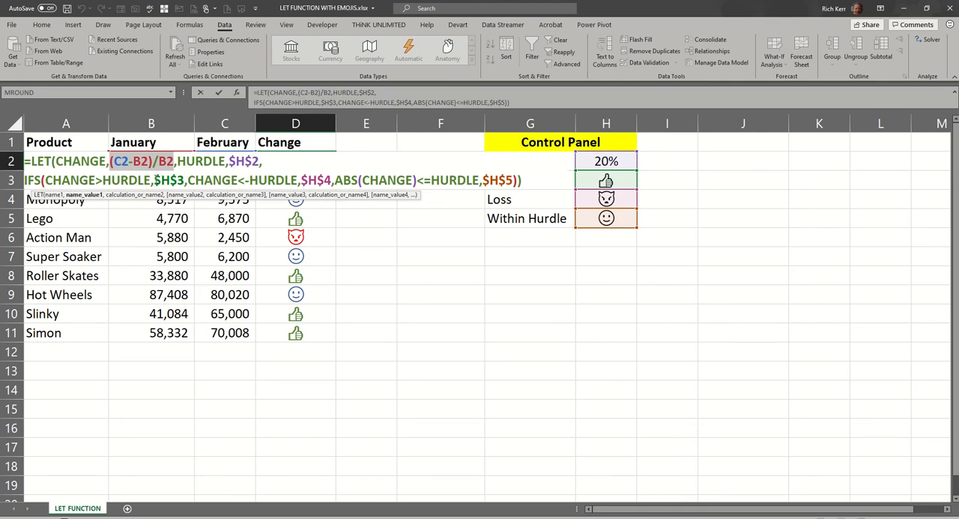
# - Replace the $H$3 result in D2's IFS with the text "Gain" and fill the formula down to D11
pyautogui.doubleClick(177, 179)
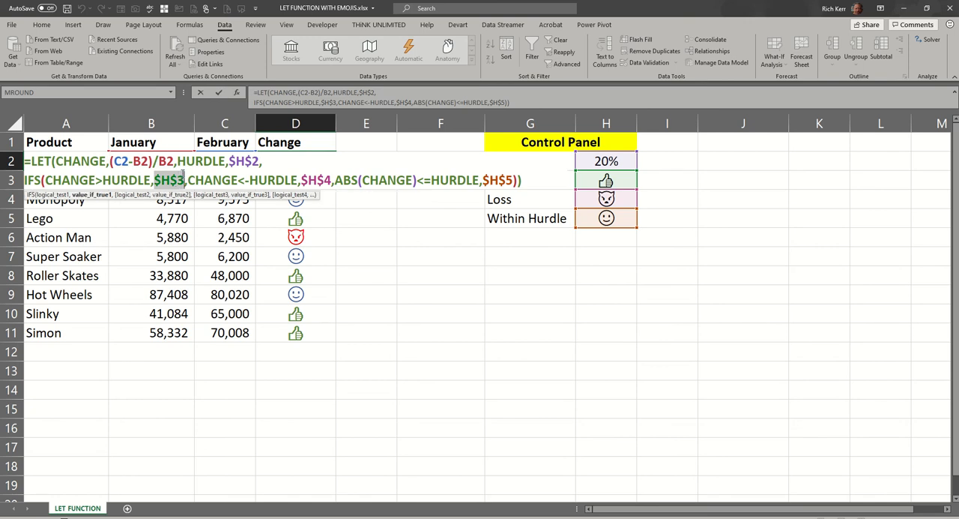
pyautogui.write('"gain')
pyautogui.press('BackSpace')
pyautogui.press('BackSpace')
pyautogui.press('BackSpace')
pyautogui.press('BackSpace')
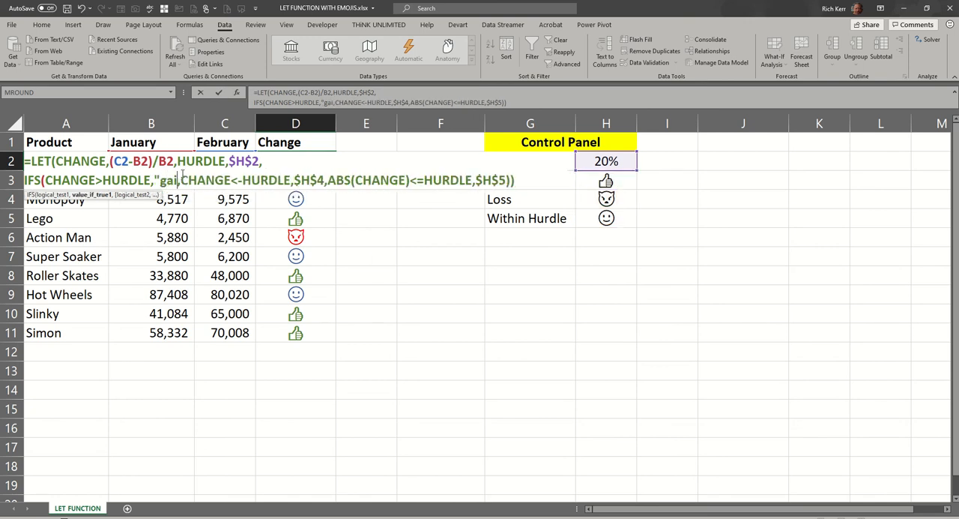
pyautogui.write('"Gain')
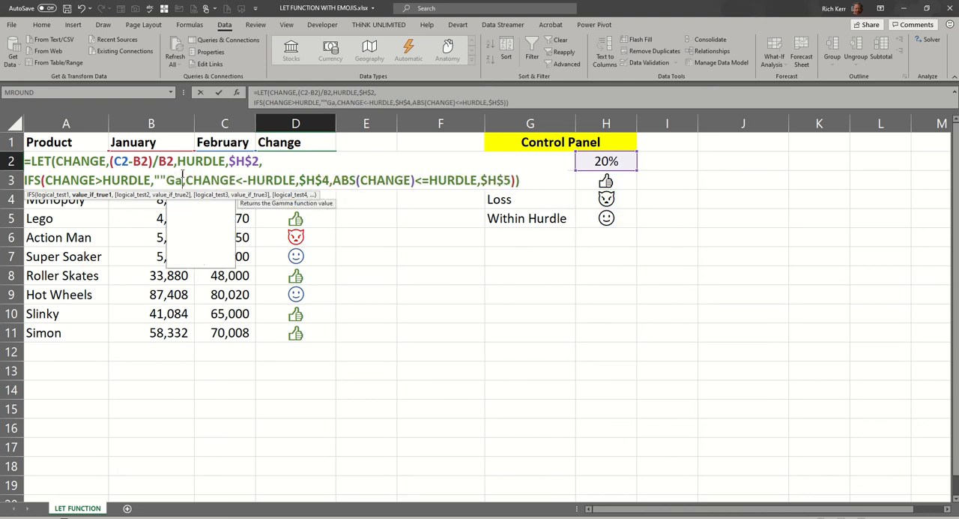
pyautogui.write('"')
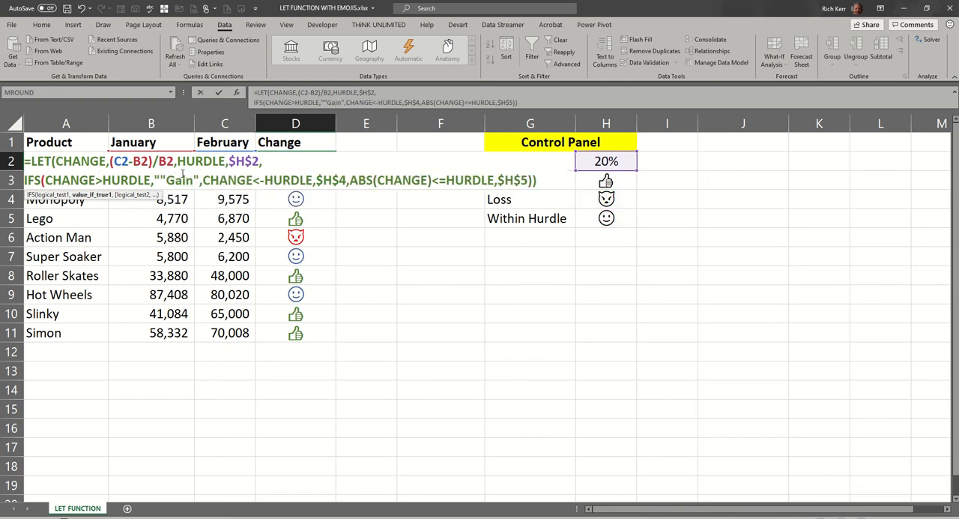
pyautogui.press('Left')
pyautogui.press('Left')
pyautogui.press('Left')
pyautogui.press('Left')
pyautogui.press('Left')
pyautogui.press('Left')
pyautogui.press('BackSpace')
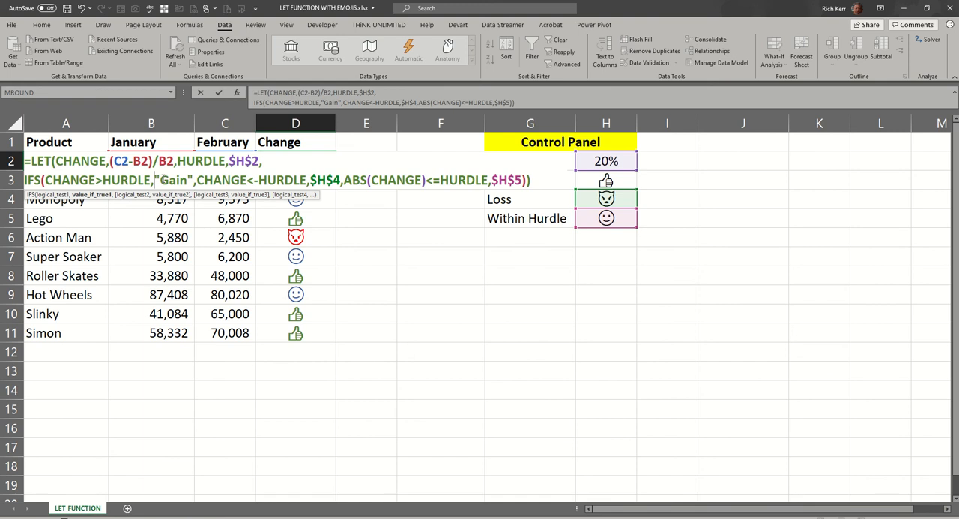
pyautogui.press('Return')
pyautogui.click(287, 157)
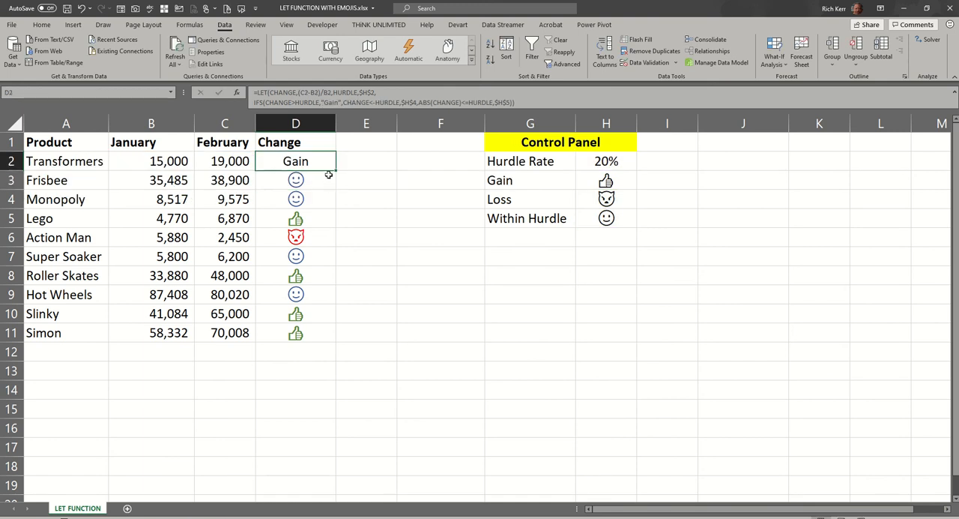
pyautogui.moveTo(330, 173); pyautogui.dragTo(315, 335)
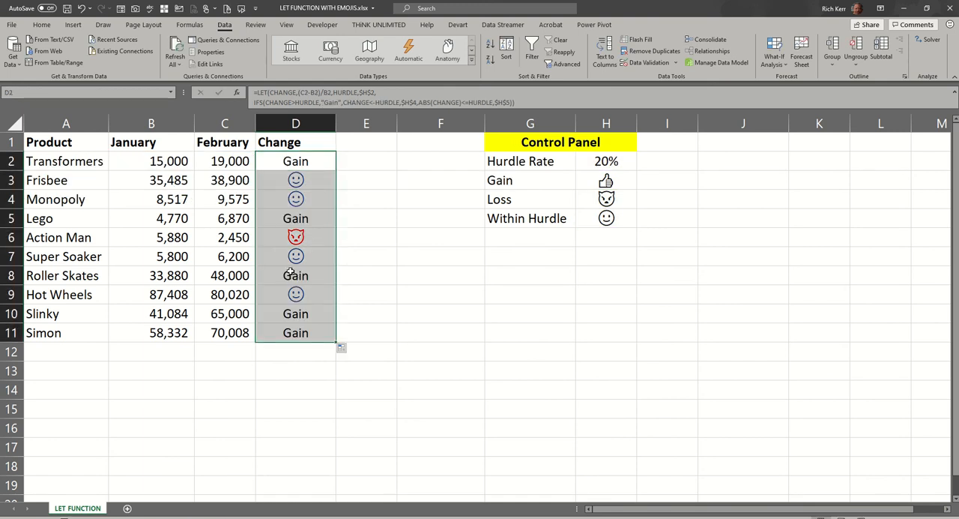
# - Replace "Gain" in D2's formula with the absolute reference $H$3 and fill the formula down to D11
pyautogui.doubleClick(309, 161)
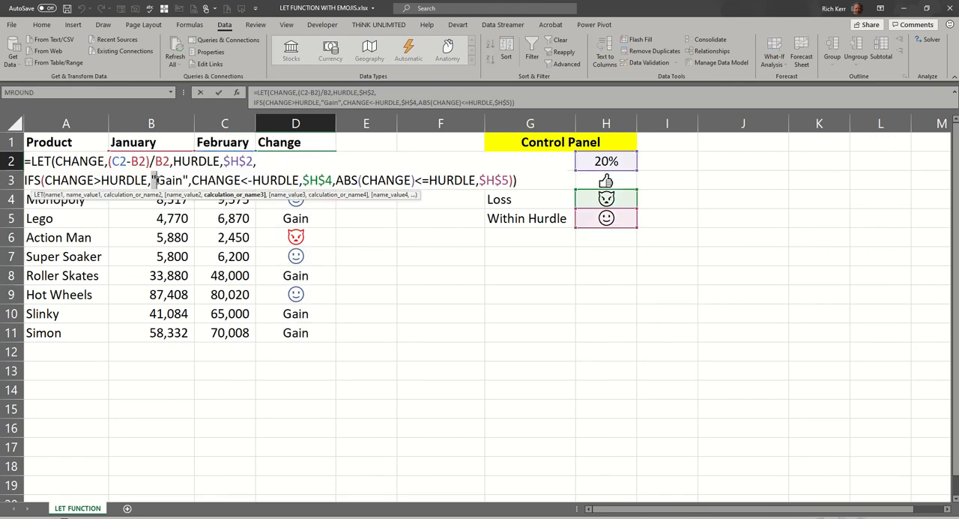
pyautogui.moveTo(153, 180); pyautogui.dragTo(189, 179)
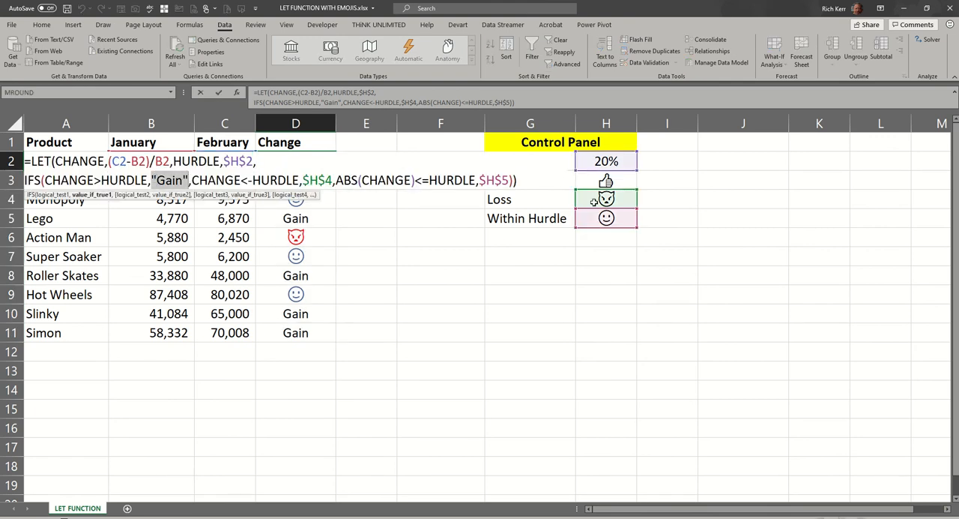
pyautogui.click(604, 181)
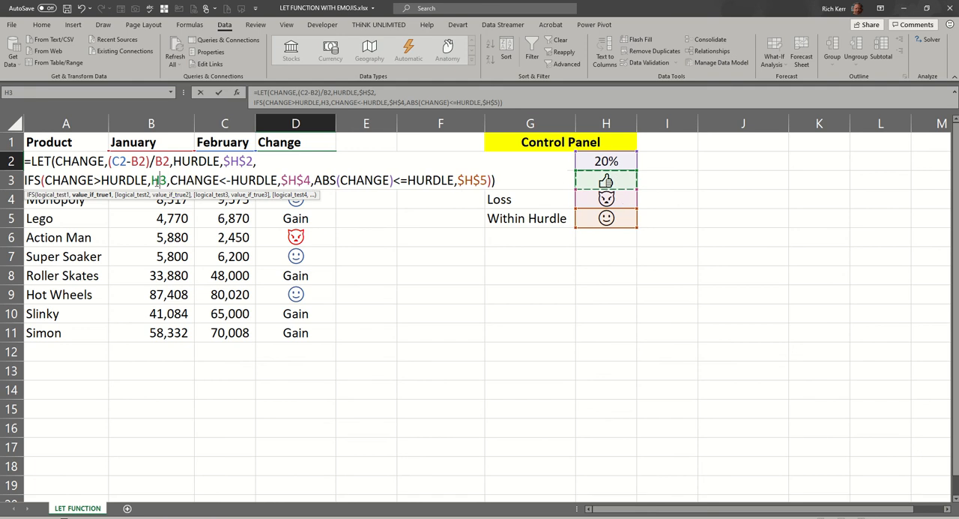
pyautogui.click(158, 180)
pyautogui.write('$H')
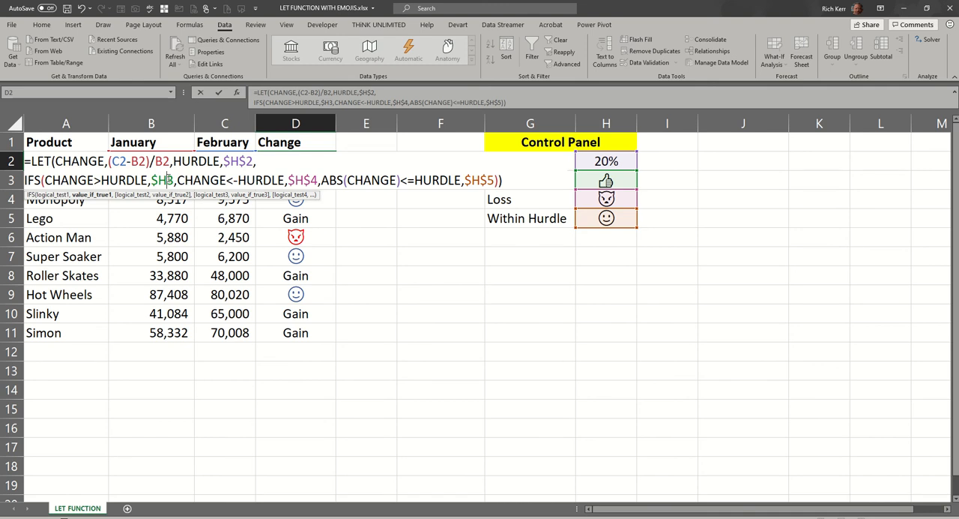
pyautogui.write('$')
pyautogui.press('Return')
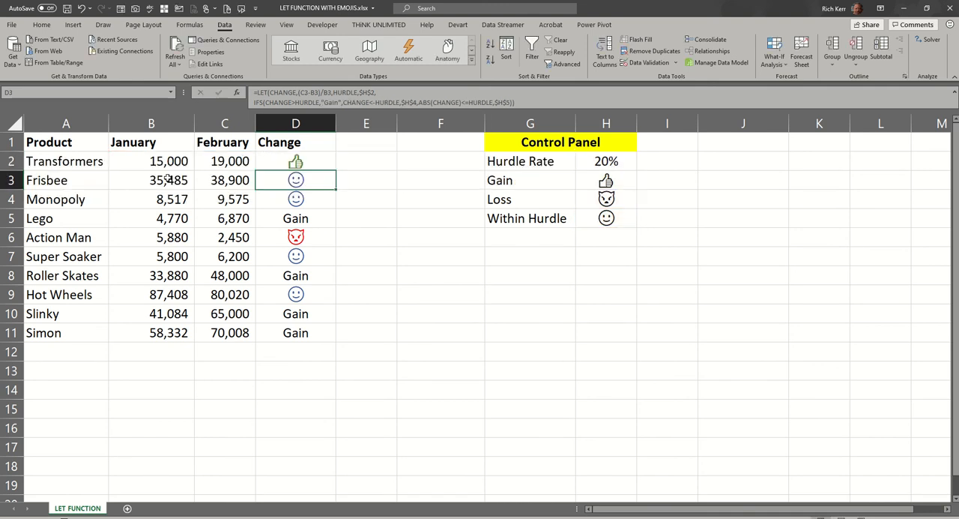
pyautogui.click(308, 163)
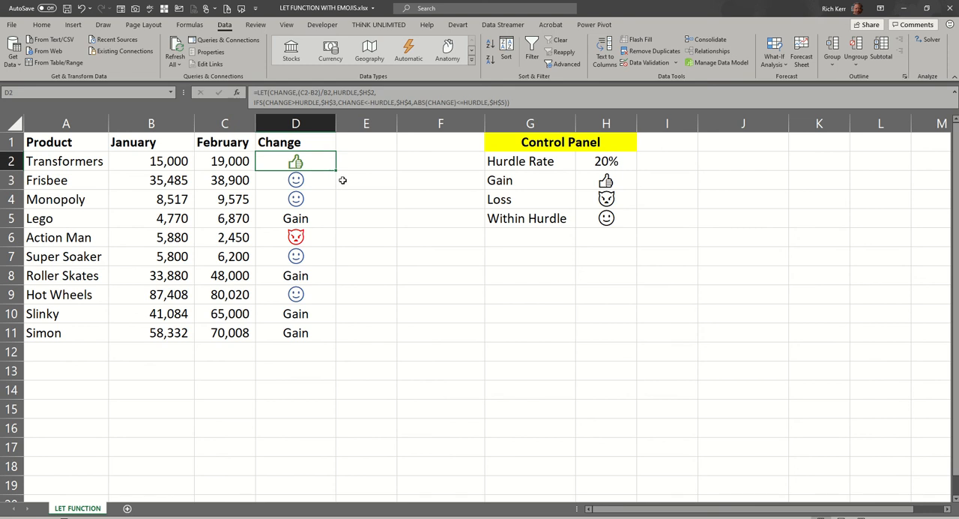
pyautogui.moveTo(336, 171); pyautogui.dragTo(327, 341)
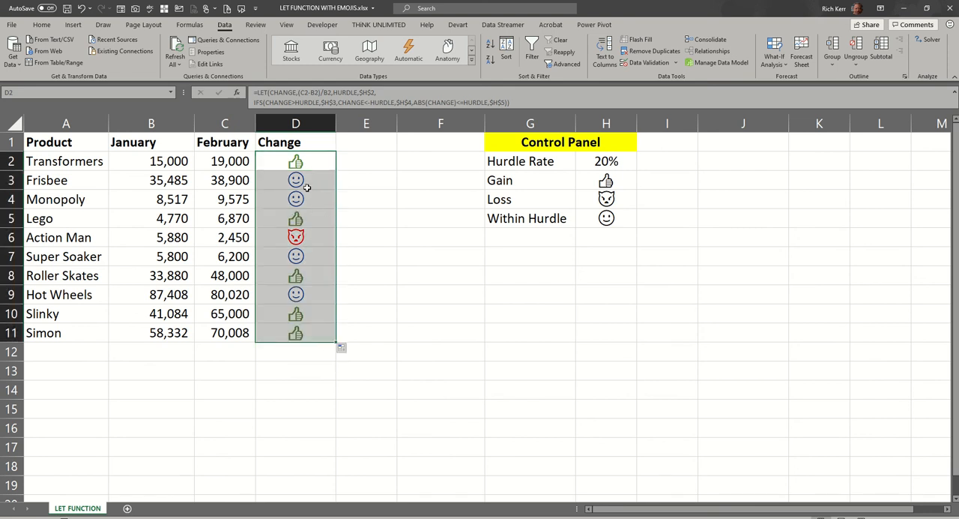
# - Set the Hurdle Rate in H2 to 10%
pyautogui.click(304, 241)
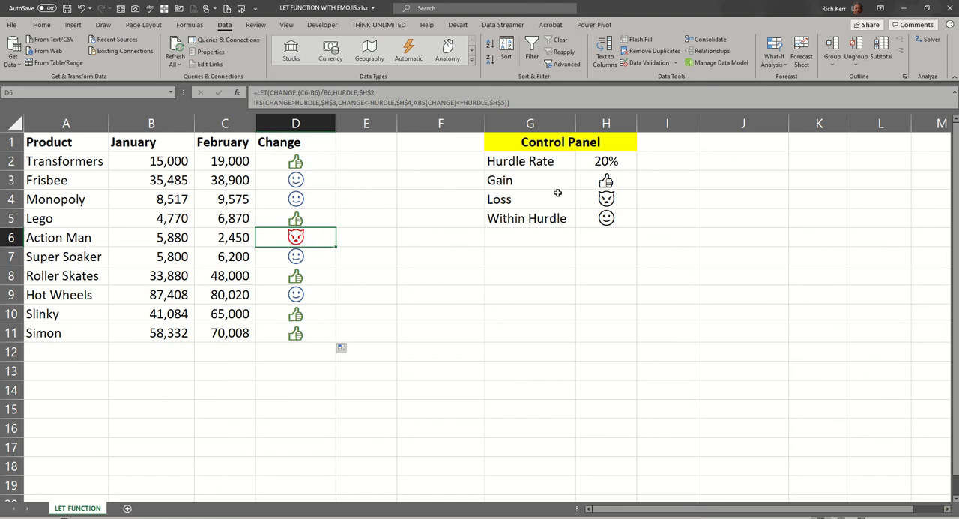
pyautogui.click(603, 160)
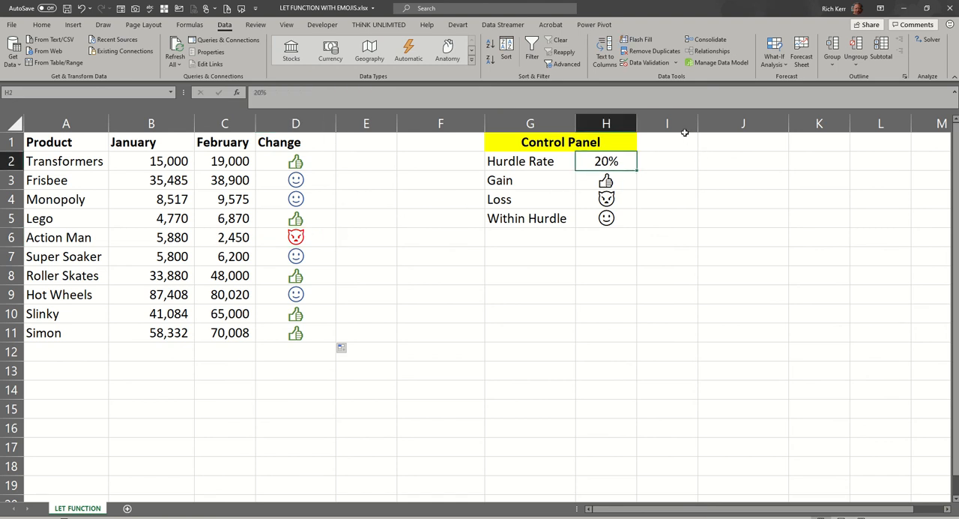
pyautogui.write('10')
pyautogui.press('Return')
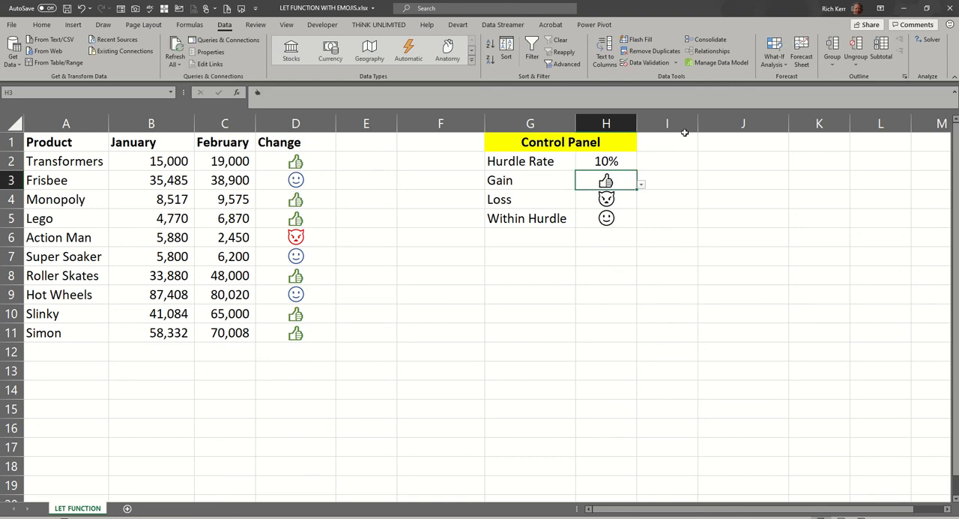
# - Change the Hurdle Rate in H2 to 5%
pyautogui.click(618, 160)
pyautogui.write('5')
pyautogui.press('Return')
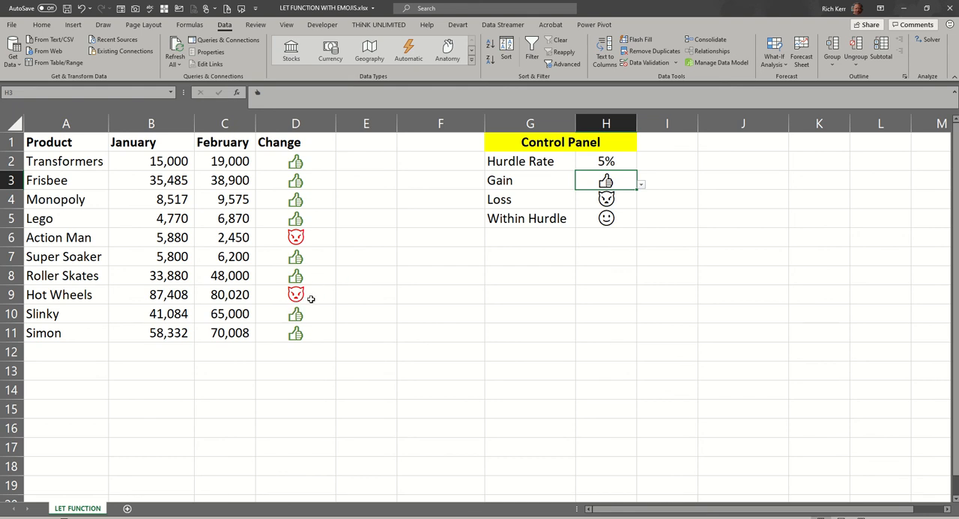
# - Change the Hurdle Rate in H2 to 30%
pyautogui.click(612, 164)
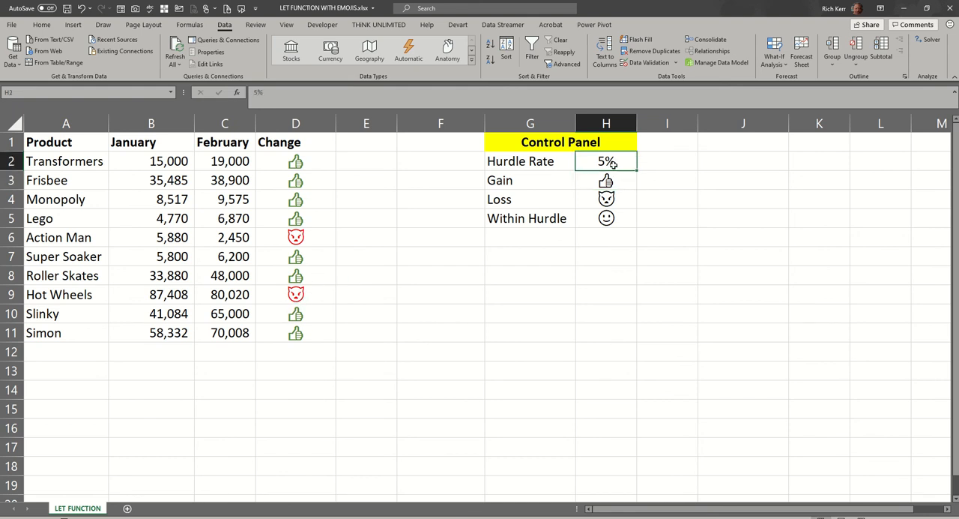
pyautogui.write('30')
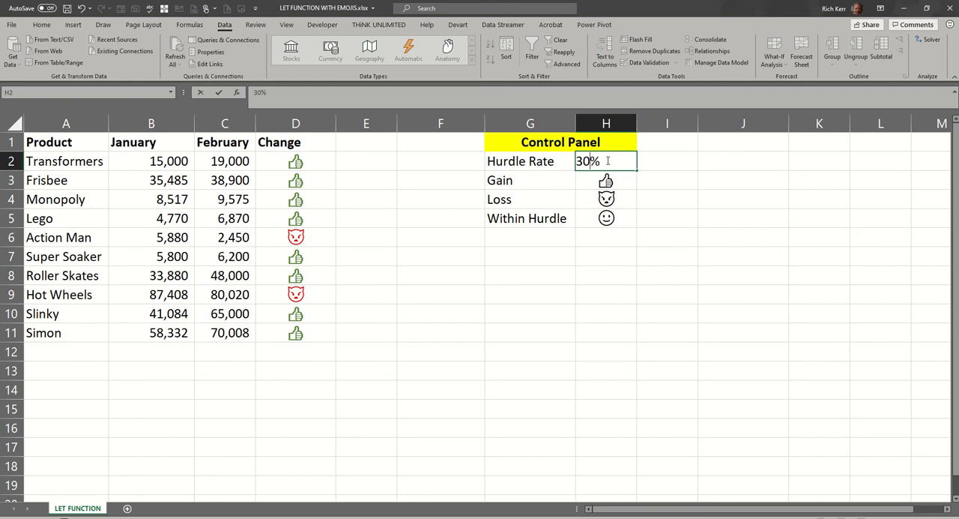
pyautogui.press('Return')
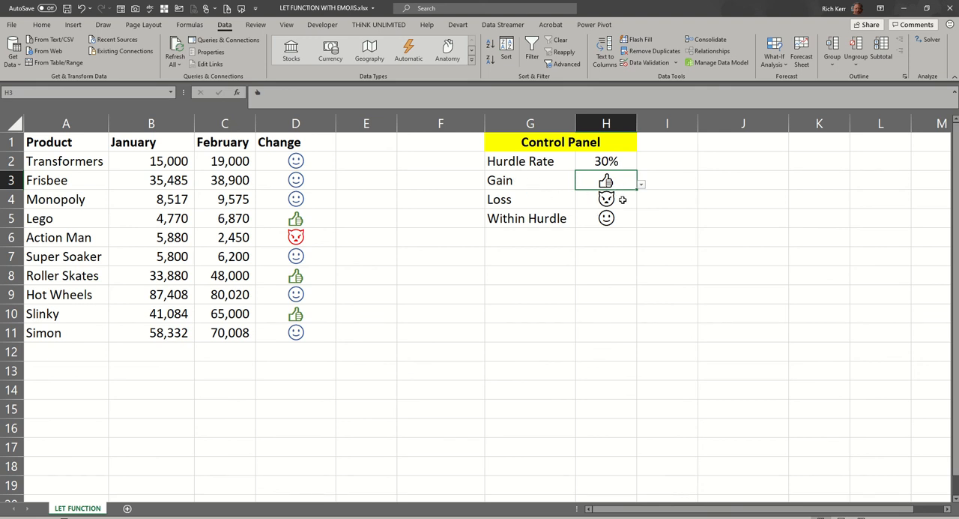
# - Replace the Within Hurdle emoji in H5 with the man shrugging emoji
pyautogui.click(609, 219)
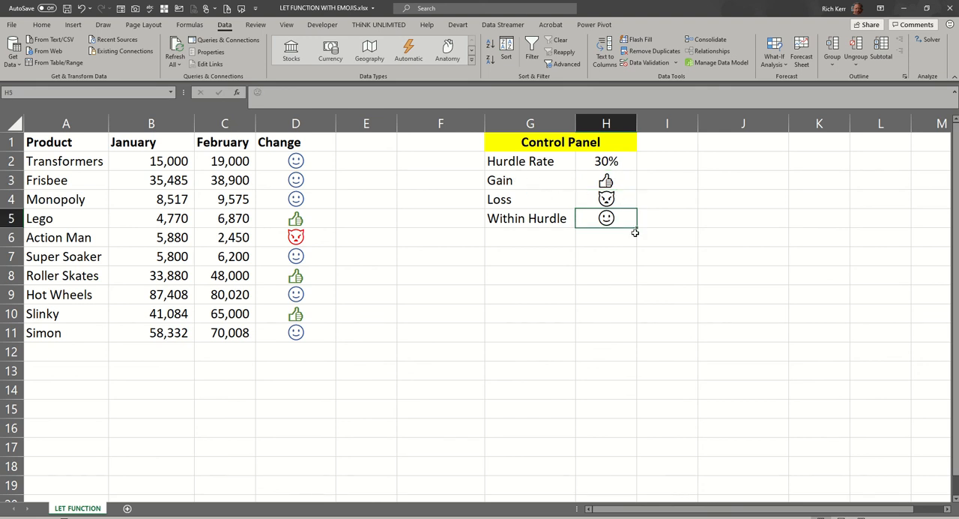
pyautogui.press('super+period')
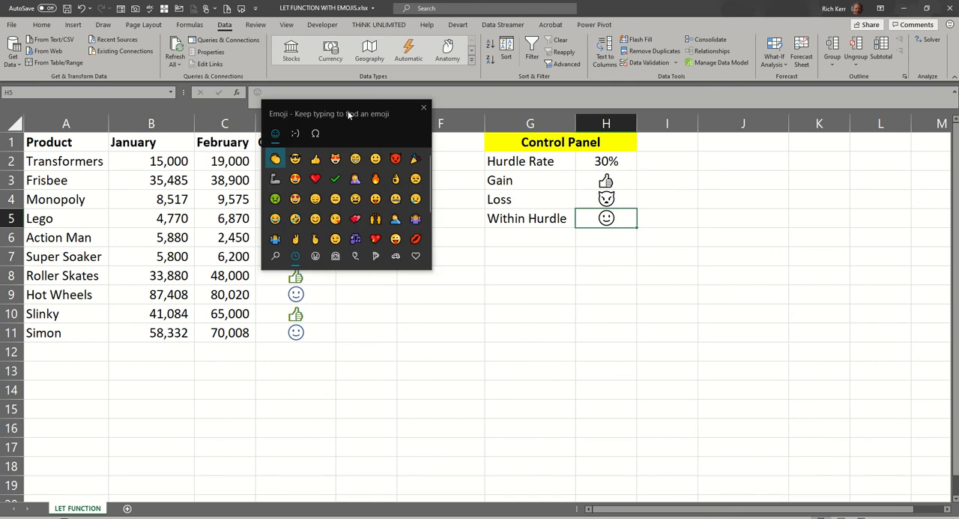
pyautogui.moveTo(348, 105); pyautogui.dragTo(467, 215)
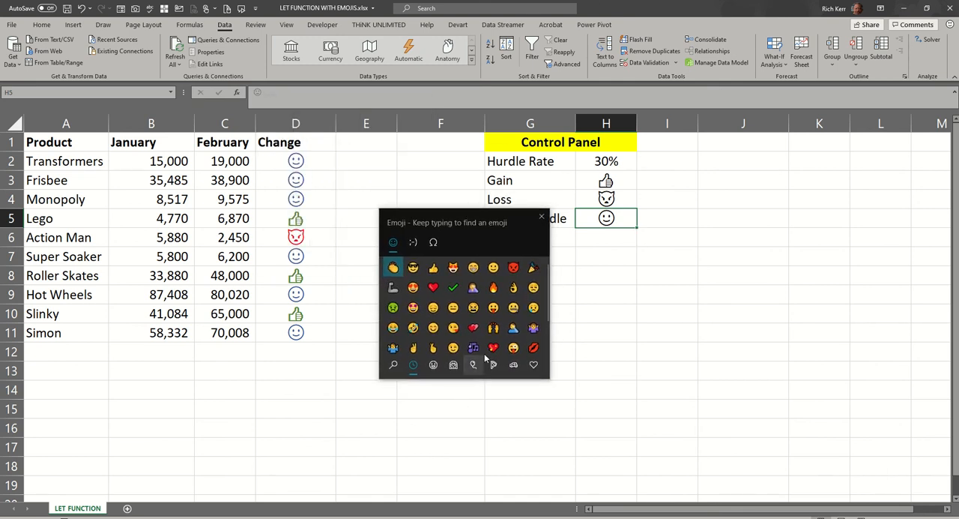
pyautogui.scroll(-1, 508, 303)
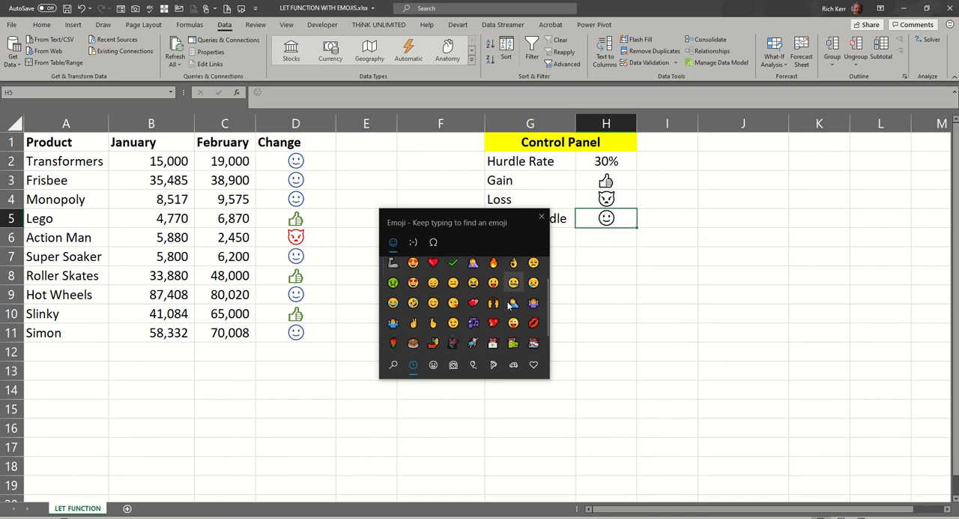
pyautogui.scroll(-1, 508, 304)
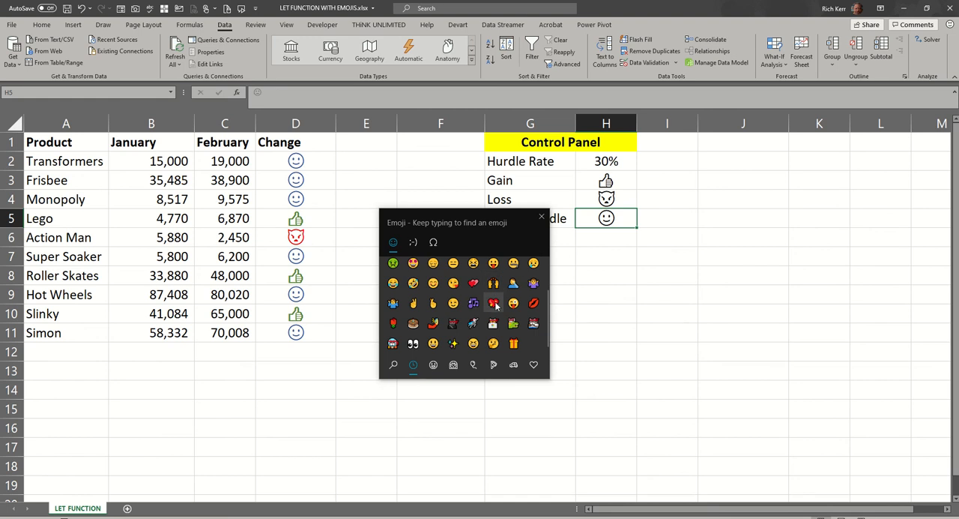
pyautogui.click(400, 309)
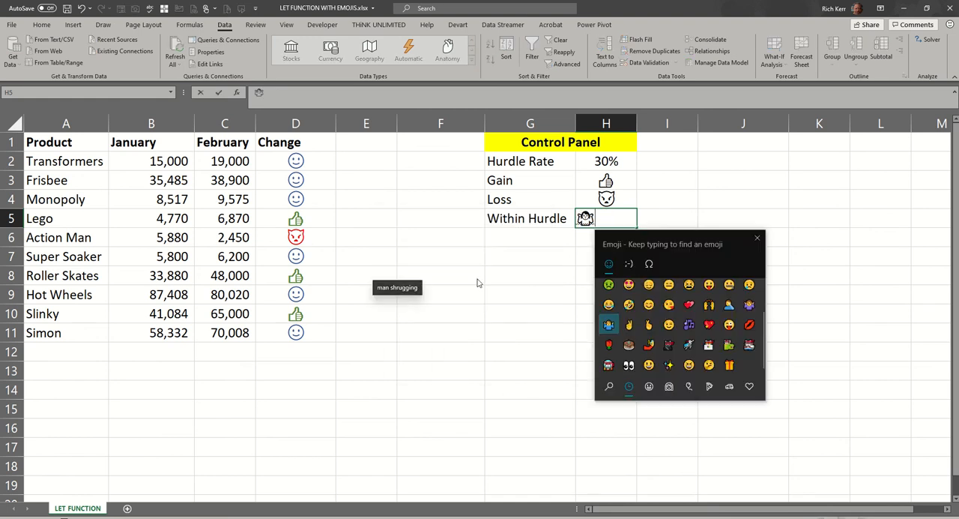
pyautogui.click(612, 220)
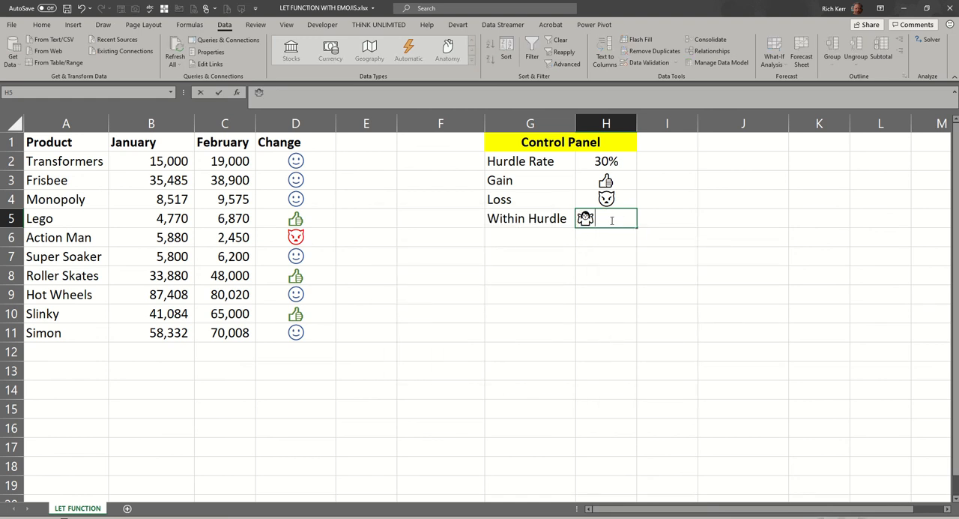
pyautogui.press('Return')
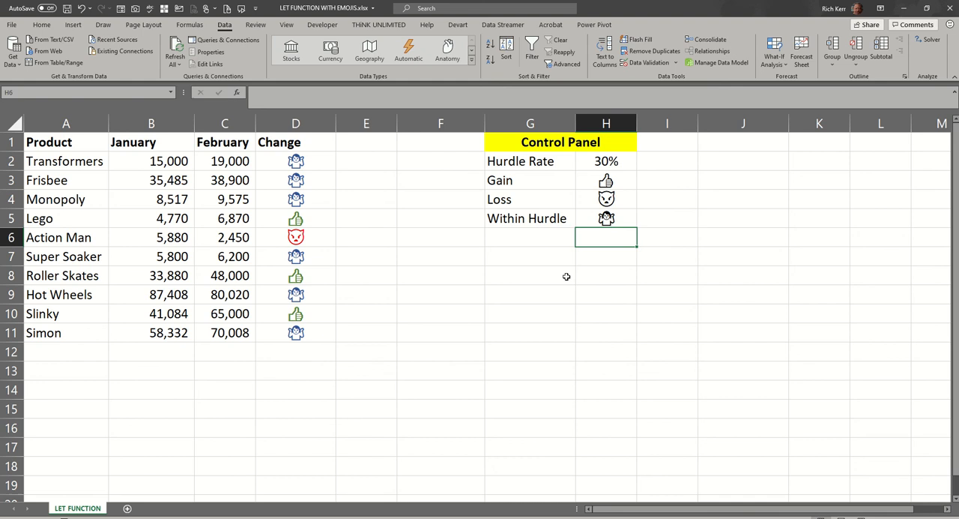
pyautogui.click(297, 161)
pyautogui.click(300, 182)
pyautogui.click(303, 201)
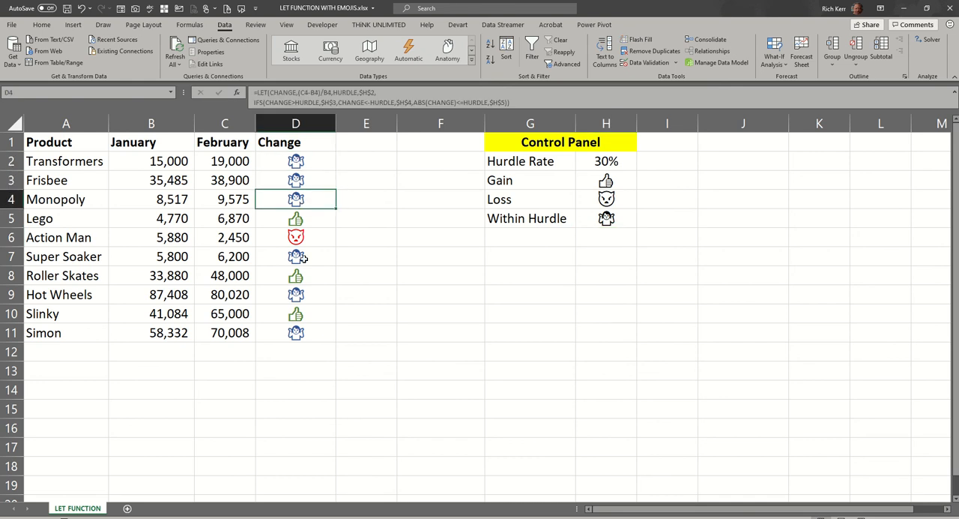
pyautogui.click(298, 161)
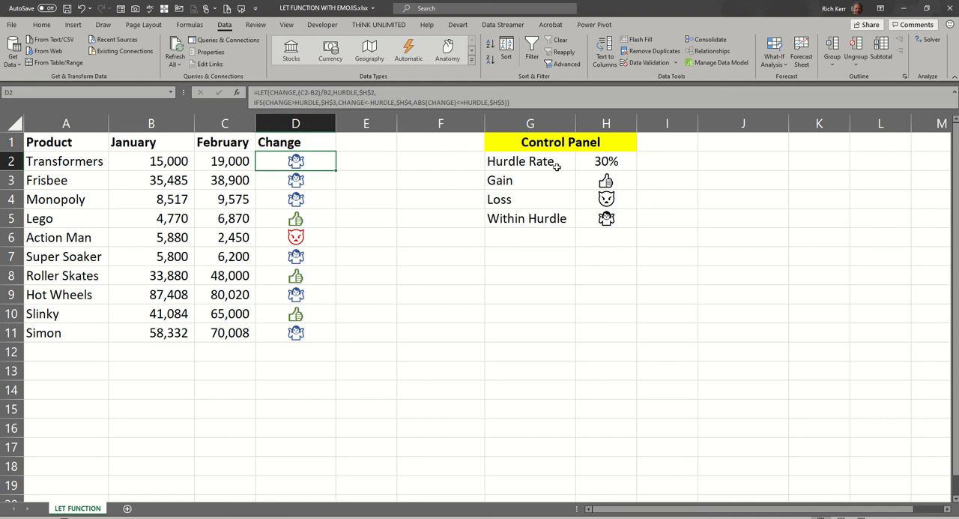
# - Set the Hurdle Rate in H2 to 10%
pyautogui.click(601, 160)
pyautogui.write('10%')
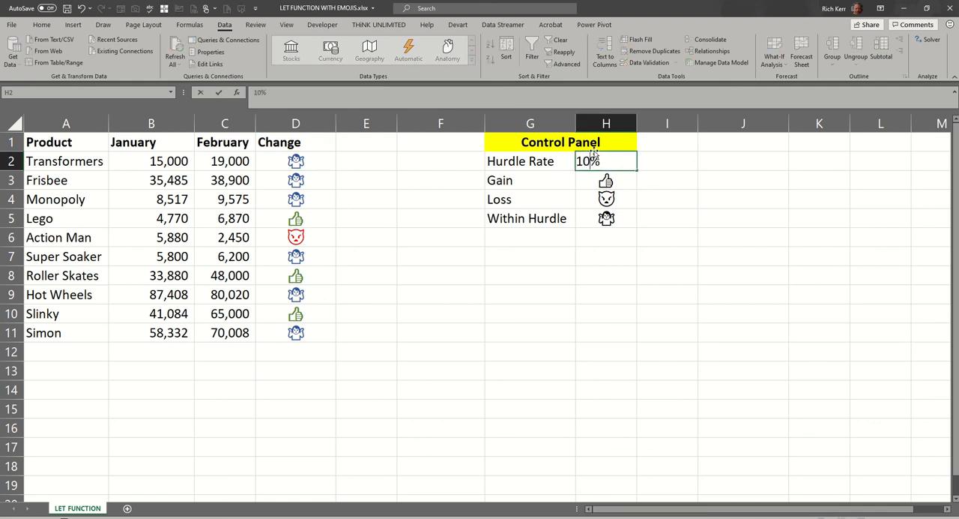
pyautogui.press('Return')
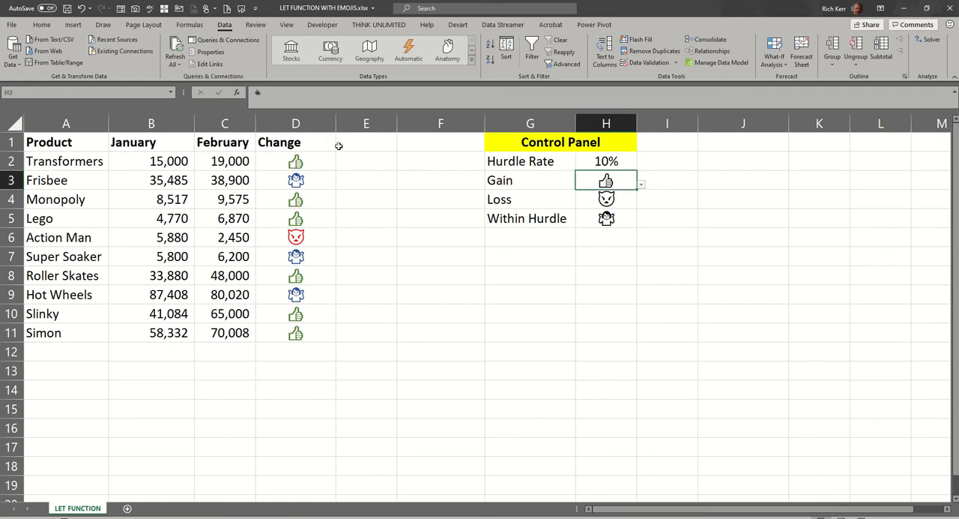
# - Inspect the formula in D2, and bring up the conditional formatting rules applied to D2:D11
pyautogui.doubleClick(306, 157)
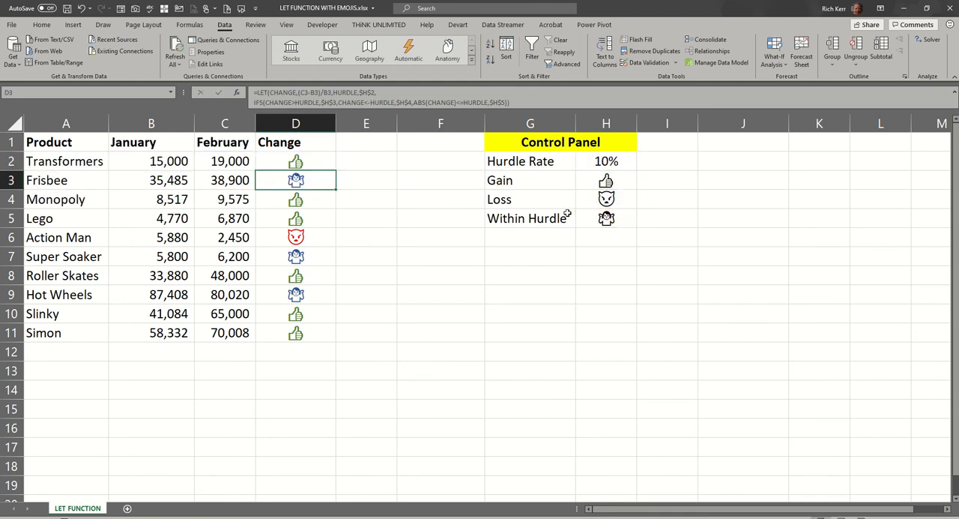
pyautogui.press('Return')
pyautogui.moveTo(318, 157); pyautogui.dragTo(299, 334)
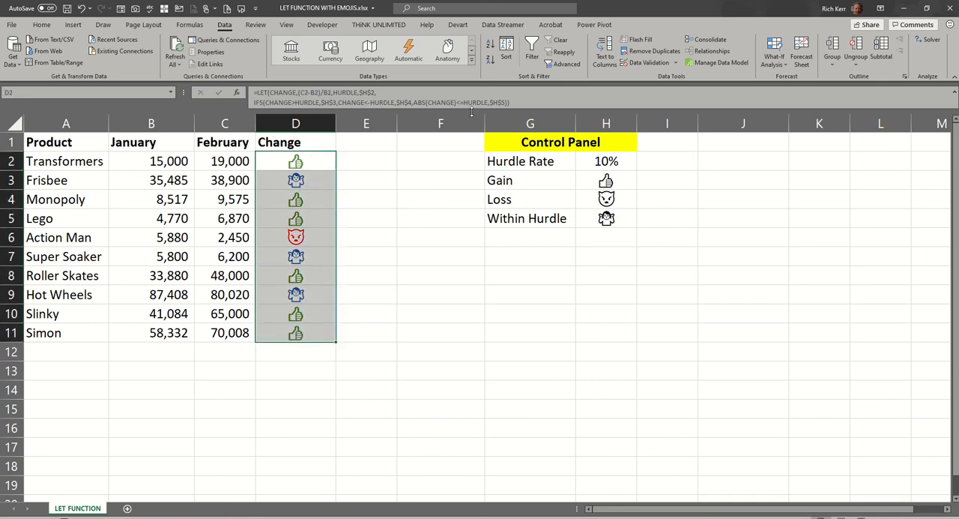
pyautogui.click(41, 24)
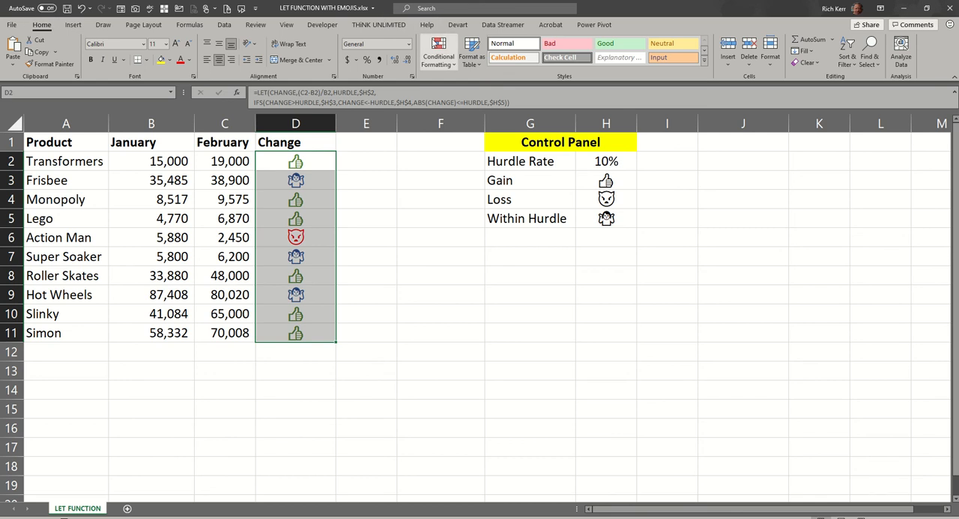
pyautogui.click(439, 44)
pyautogui.click(461, 233)
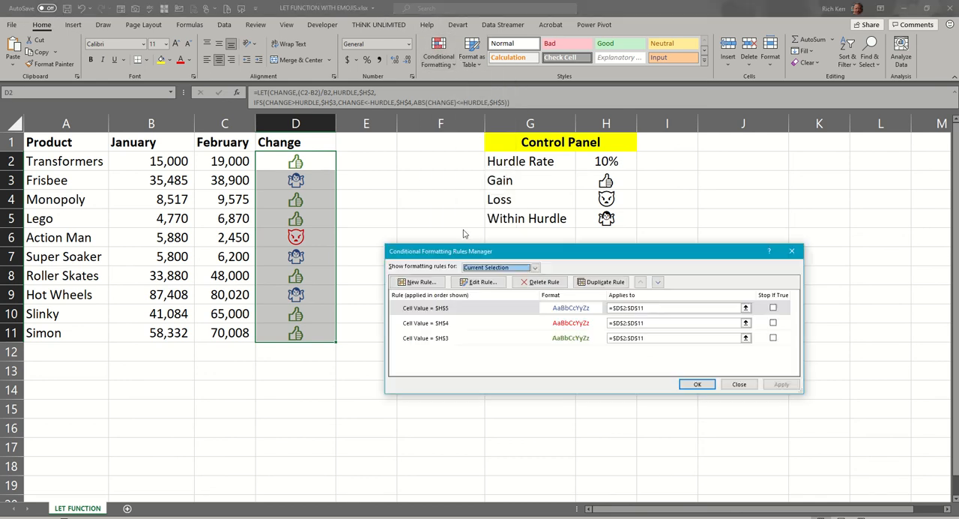
# - Examine the criteria and font colour of the rule for cells equal to $H$5, and close the conditional formatting rules
pyautogui.click(447, 308)
pyautogui.click(491, 282)
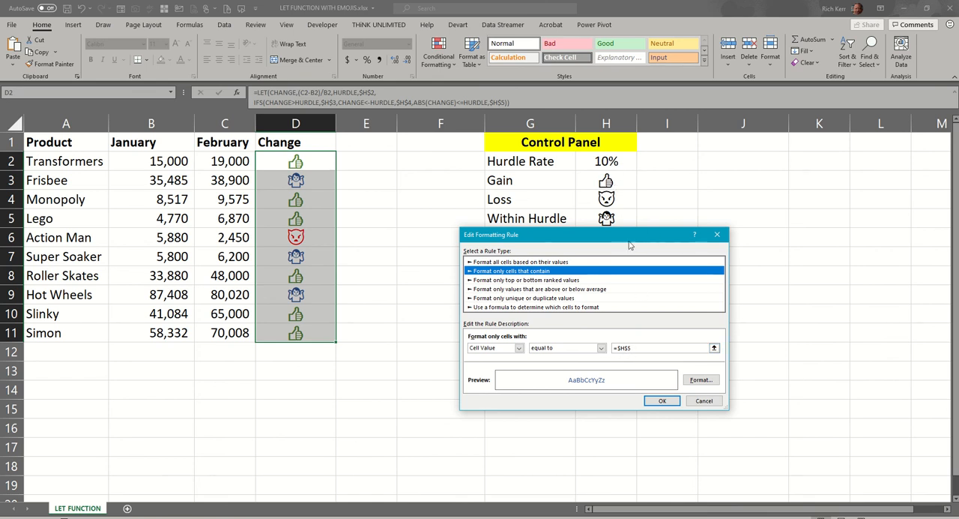
pyautogui.moveTo(630, 245); pyautogui.dragTo(609, 281)
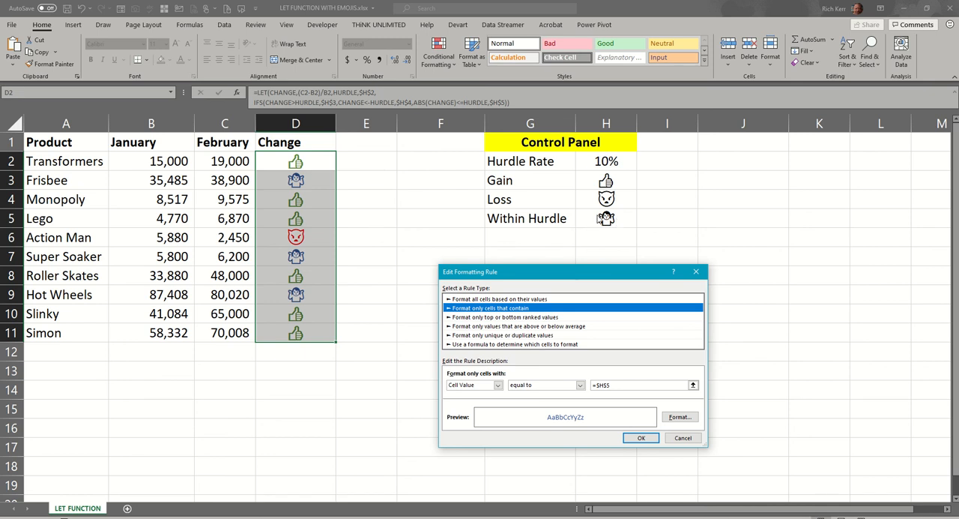
pyautogui.click(679, 417)
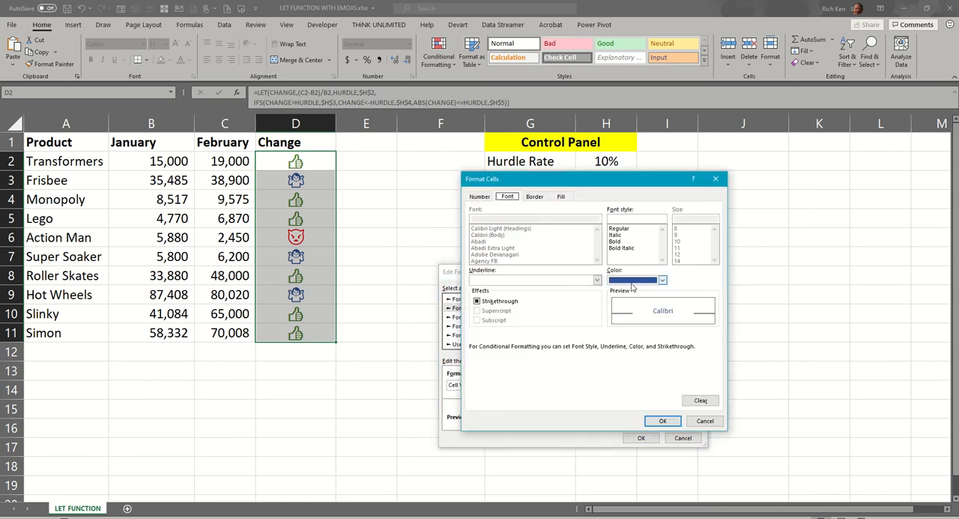
pyautogui.click(662, 421)
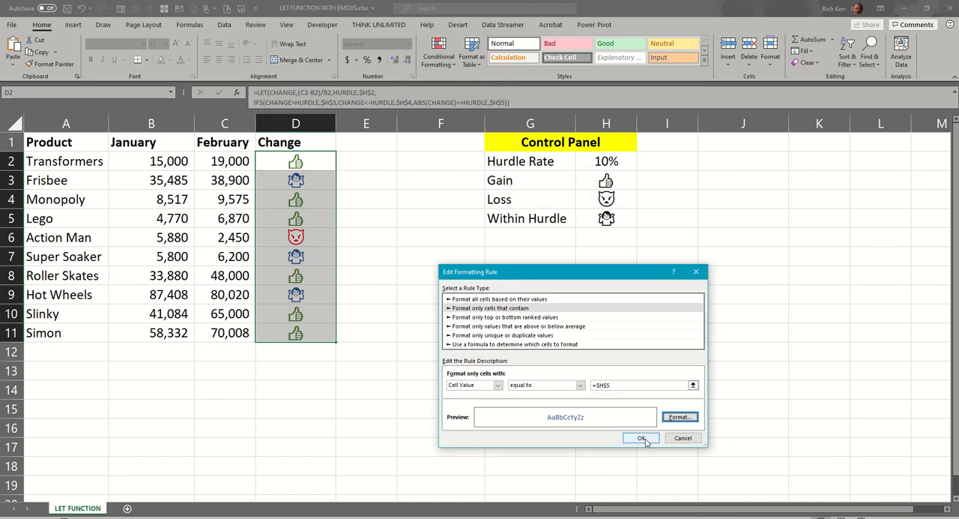
pyautogui.click(642, 438)
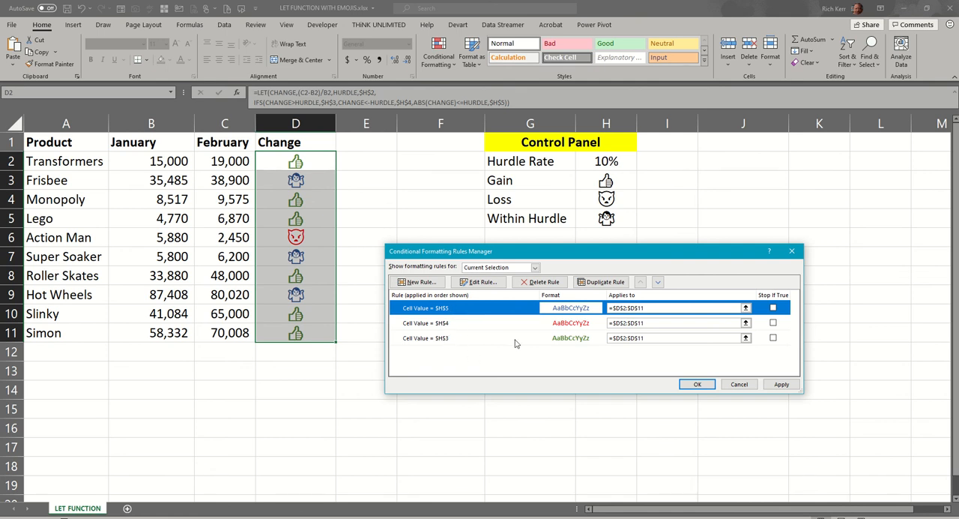
pyautogui.click(696, 385)
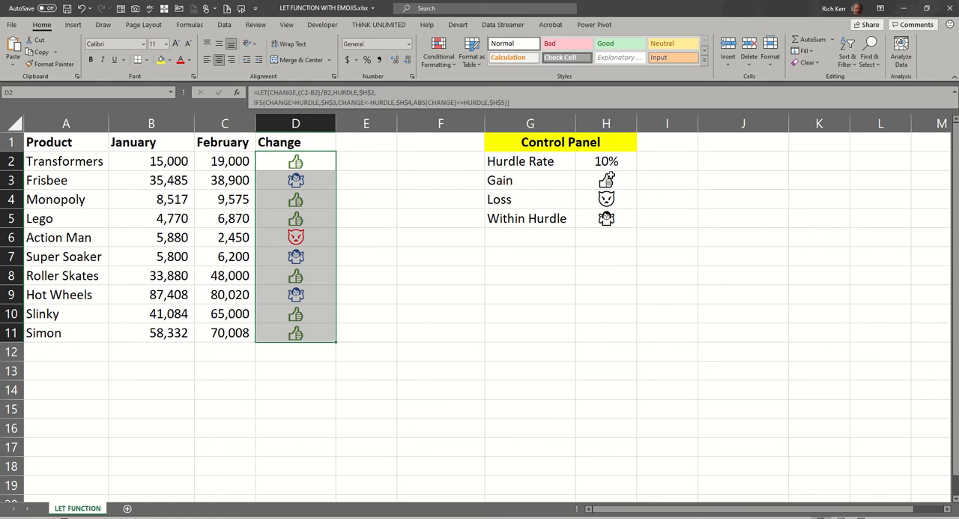
# - Open the data validation settings of the Gain cell H3 and add a comma at the end of its list source
pyautogui.click(607, 179)
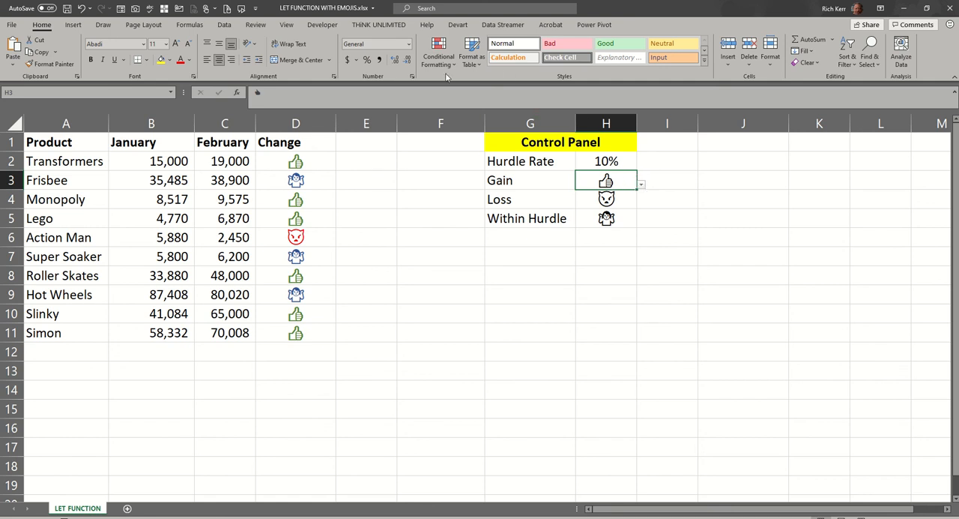
pyautogui.click(224, 24)
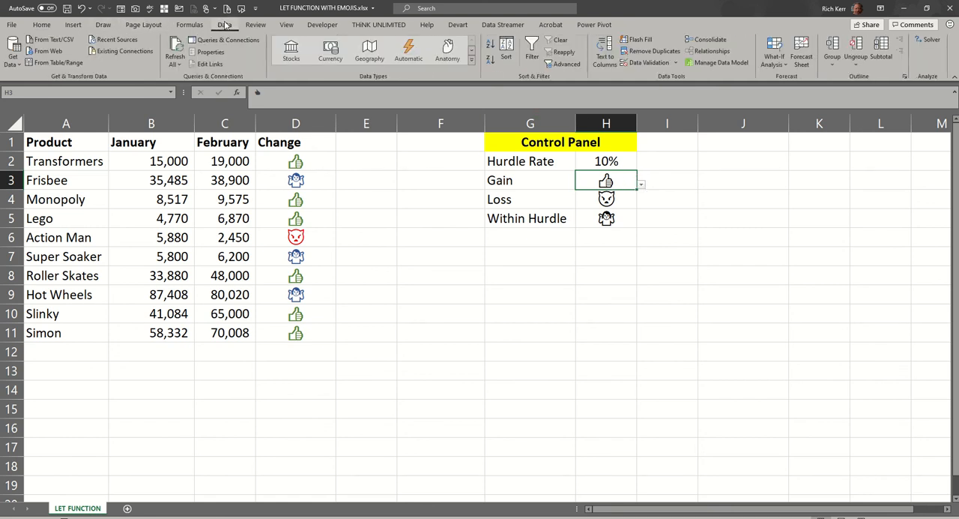
pyautogui.click(639, 64)
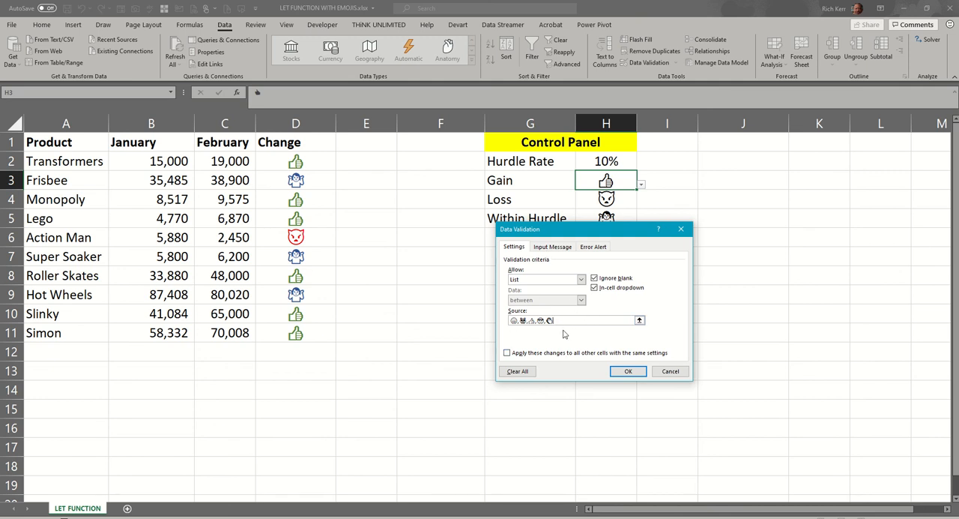
pyautogui.hotkey('ctrl', 'v')
# - Append the party popper emoji to the list source and apply the data validation
pyautogui.press('super+period')
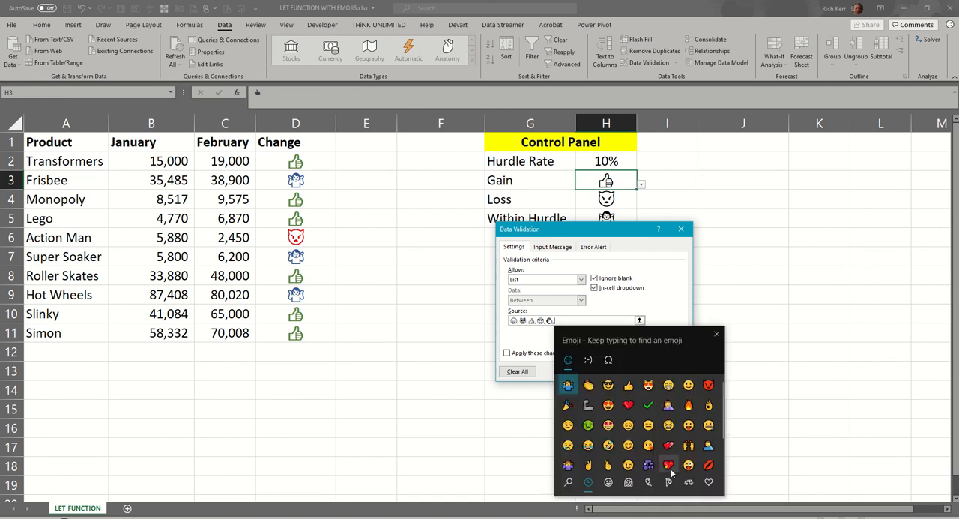
pyautogui.scroll(-1, 649, 444)
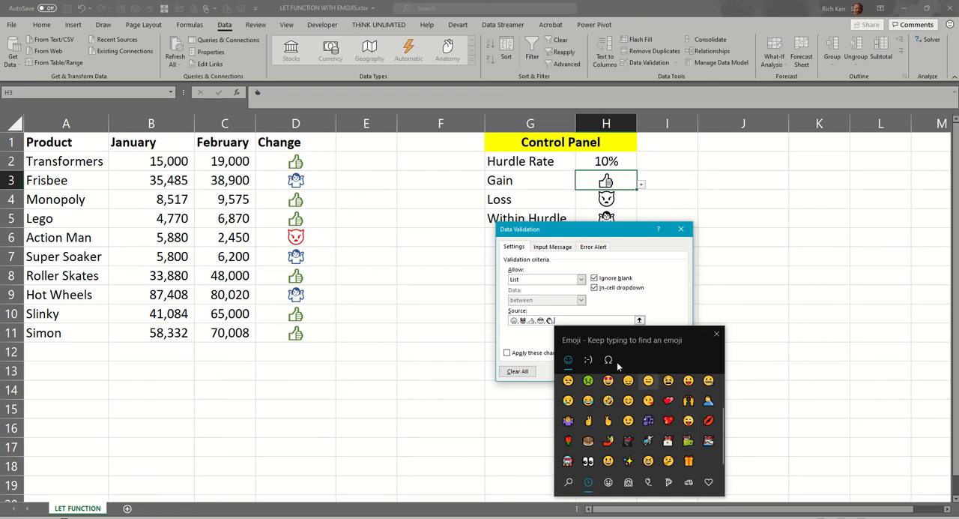
pyautogui.click(608, 482)
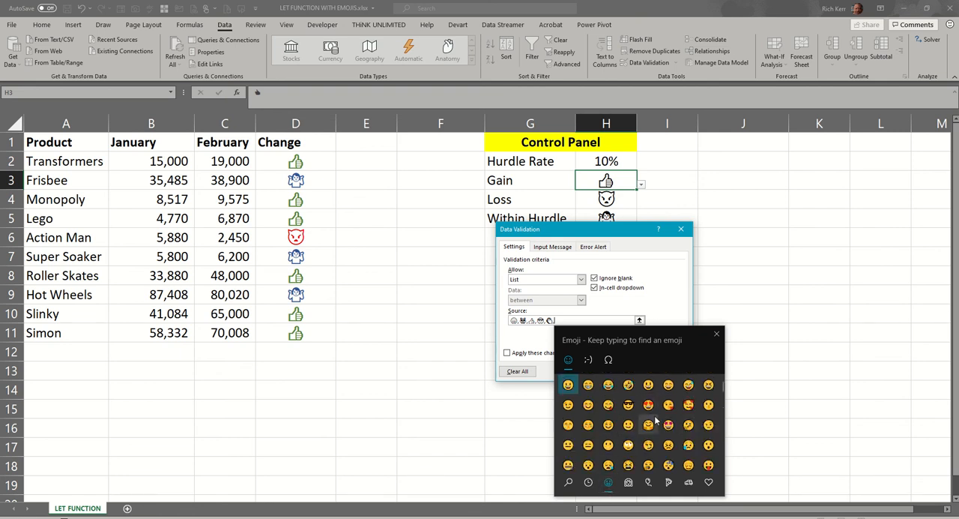
pyautogui.click(628, 482)
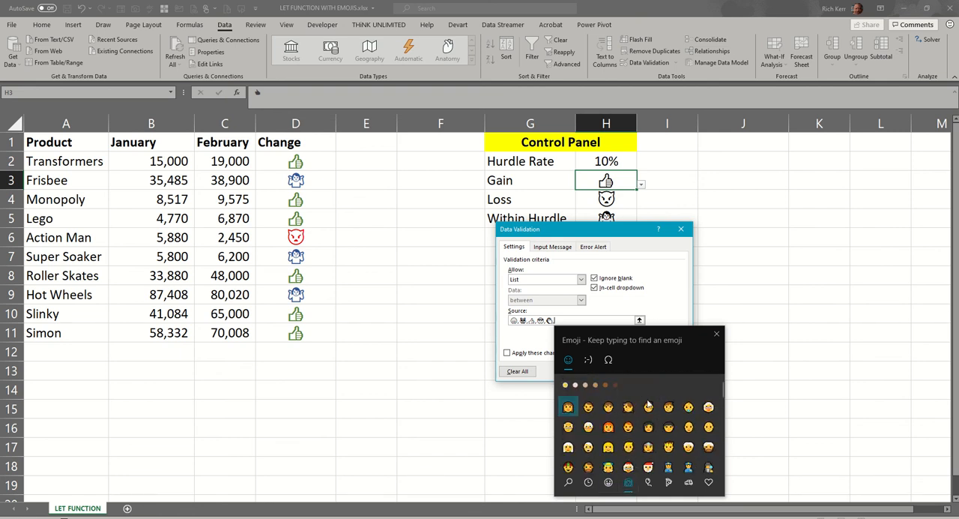
pyautogui.scroll(-5, 648, 435)
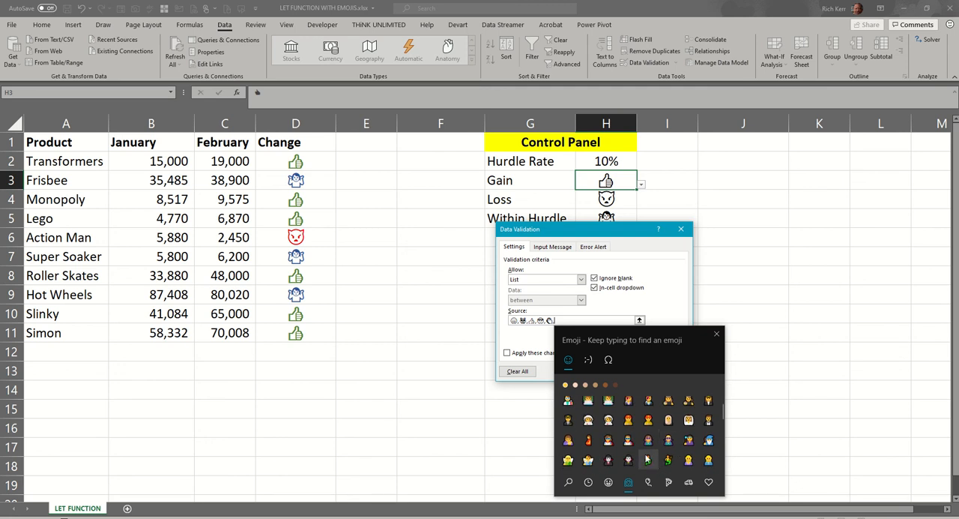
pyautogui.click(648, 482)
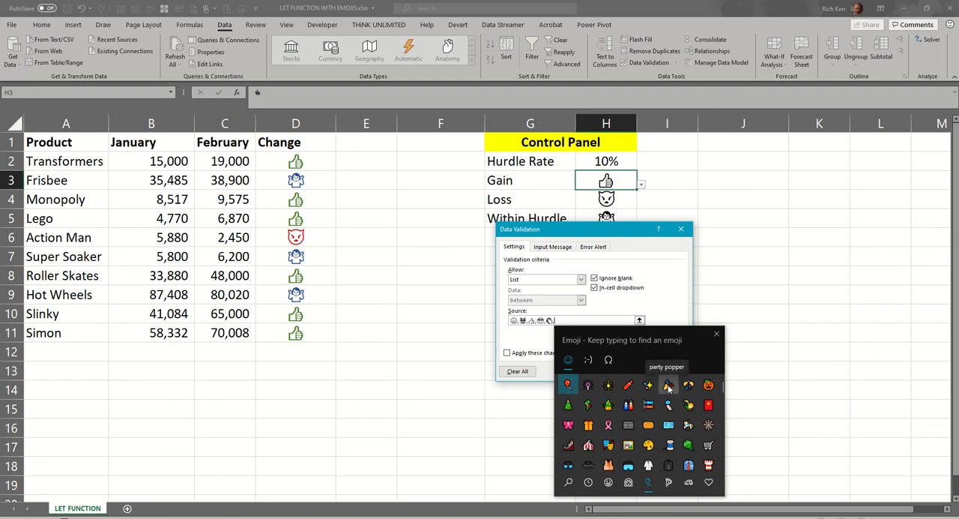
pyautogui.click(668, 386)
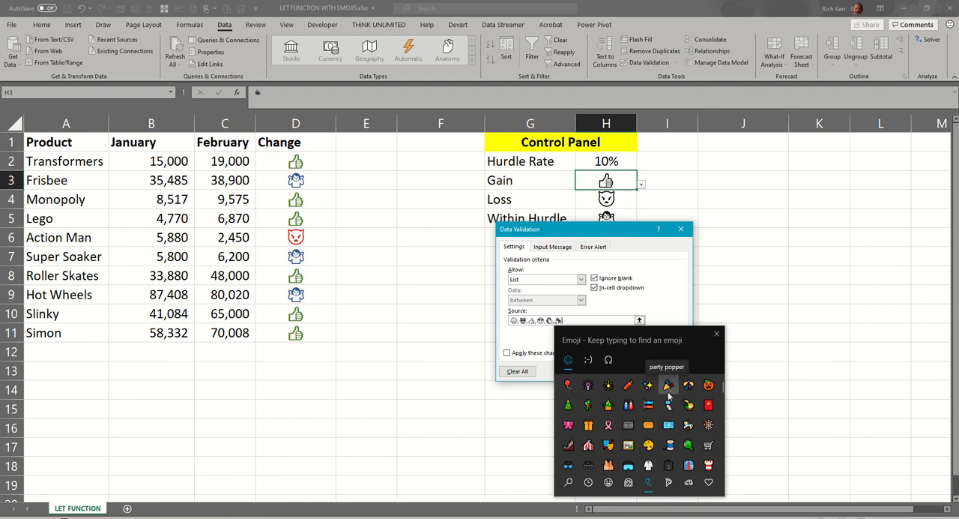
pyautogui.click(536, 343)
pyautogui.click(628, 372)
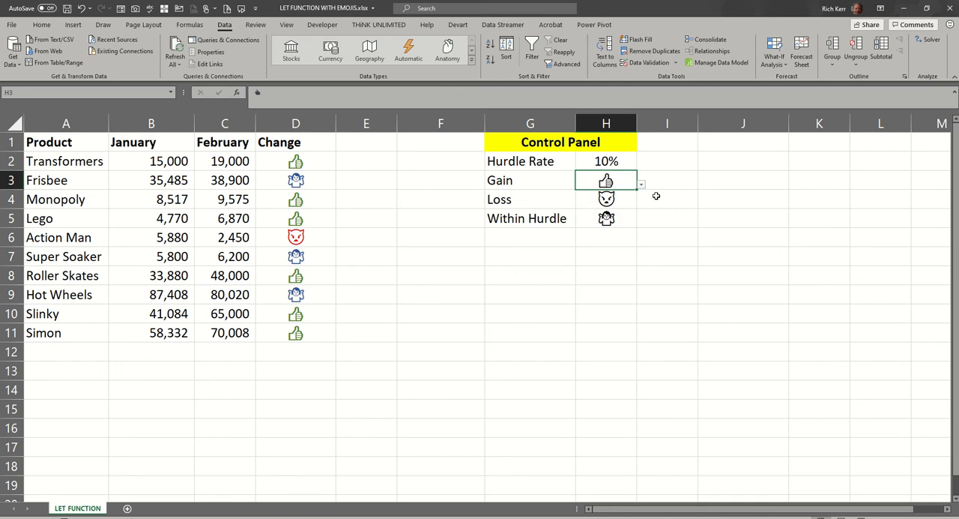
# - Choose the party popper as the Gain emoji in H3
pyautogui.click(641, 184)
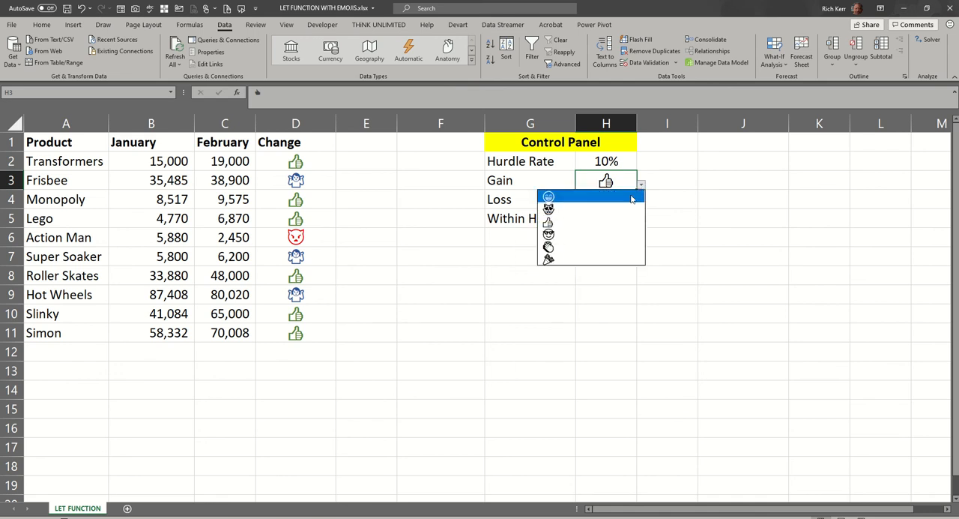
pyautogui.click(603, 258)
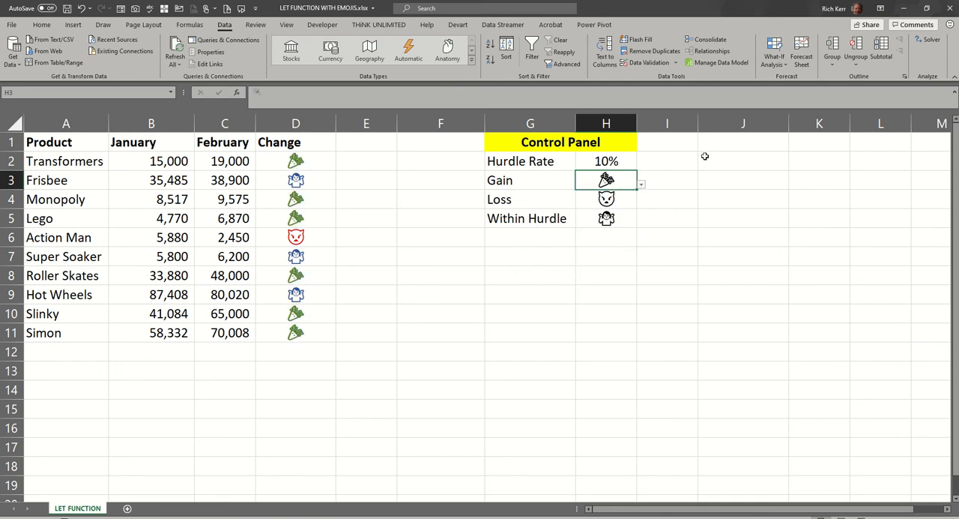
# - Try the cat face, thumbs-up and sunglasses emojis in turn as the Gain emoji in H3, finishing with the clapping hands
pyautogui.click(642, 185)
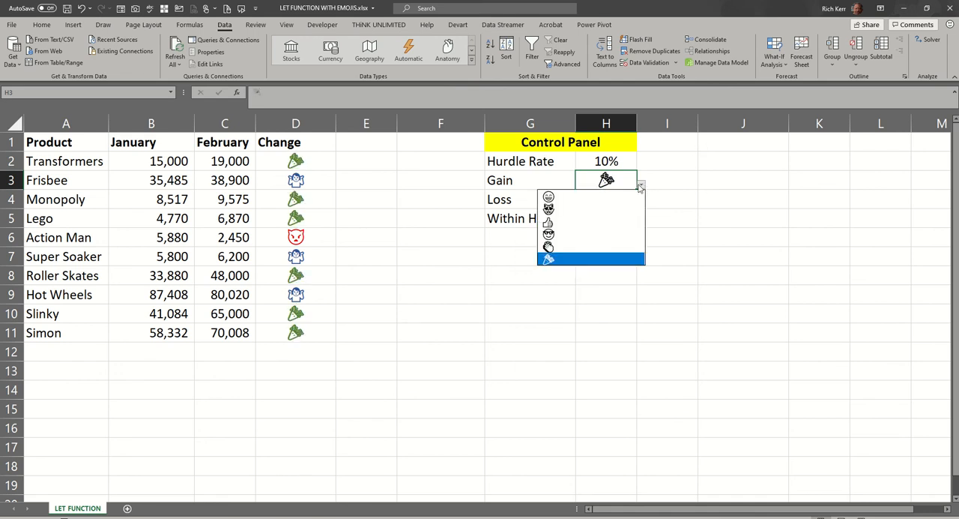
pyautogui.click(605, 207)
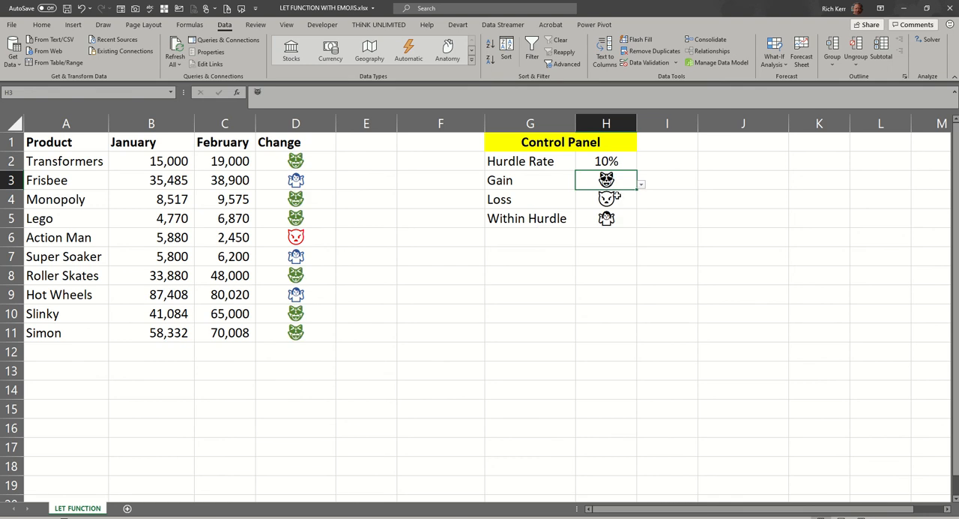
pyautogui.click(641, 184)
pyautogui.click(578, 222)
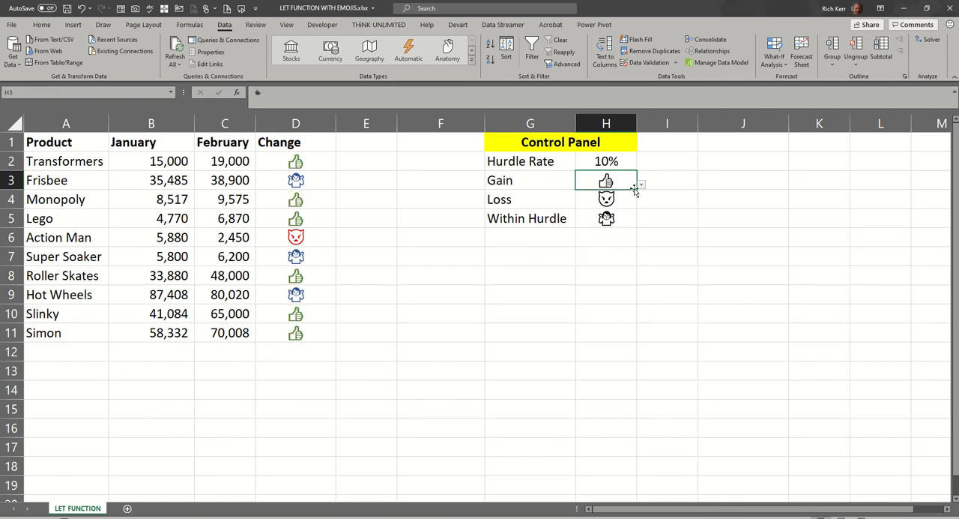
pyautogui.click(642, 185)
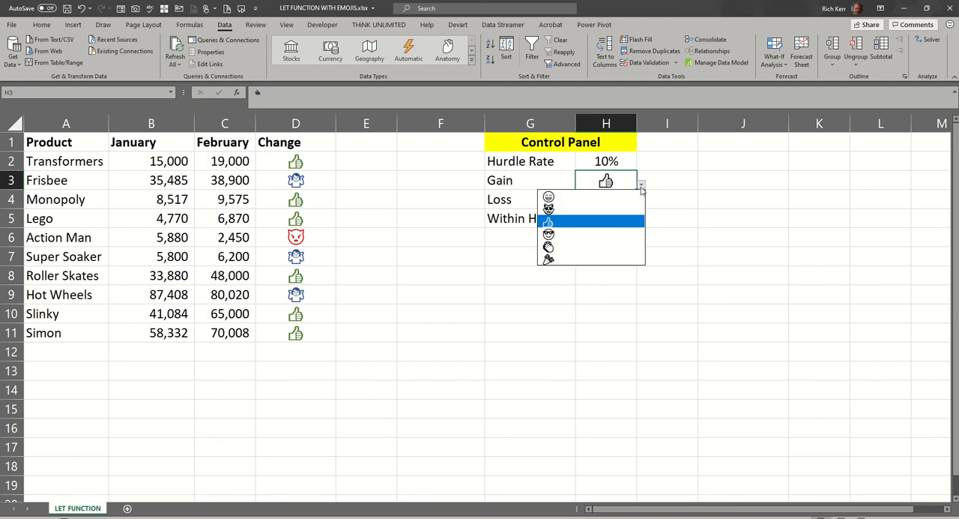
pyautogui.click(584, 237)
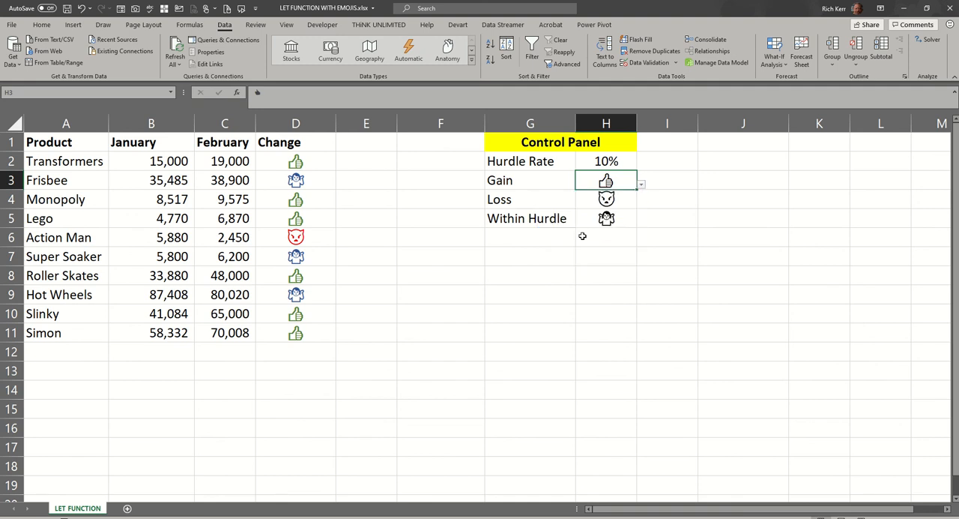
pyautogui.click(642, 187)
pyautogui.click(587, 236)
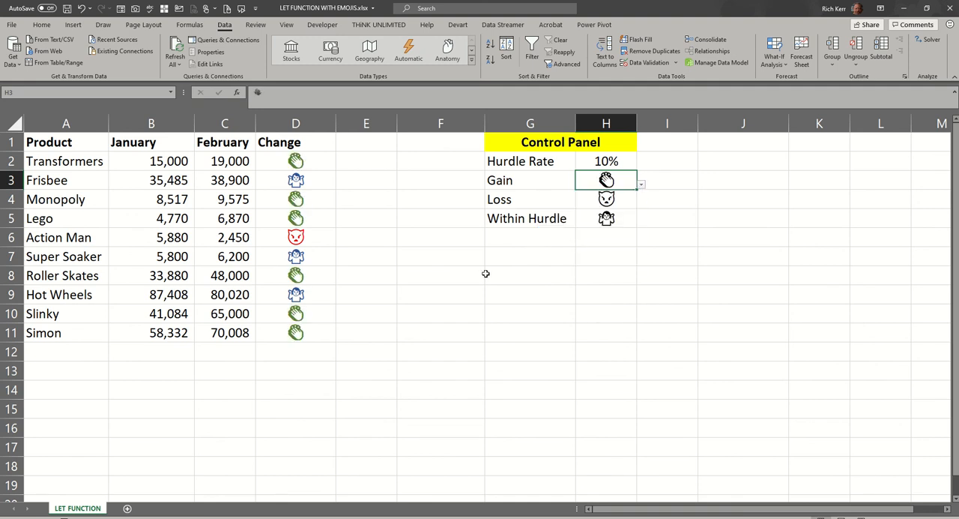